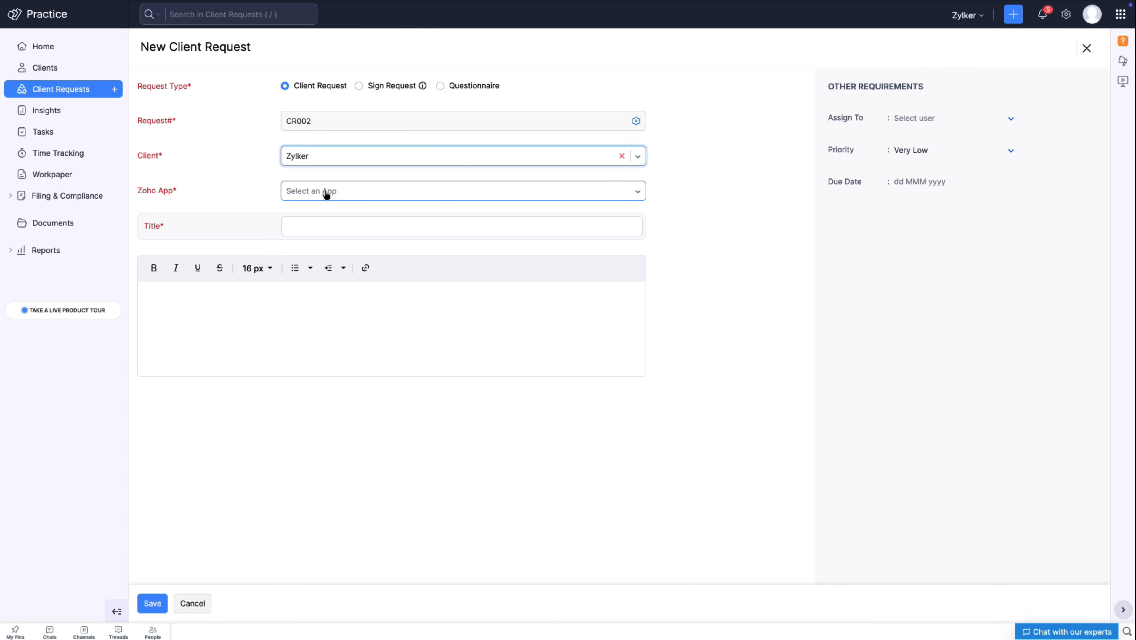
Step: Select Zoho Books as the app, title the request "Zoho Books Document Request" and enter the description "Client Request Description"
{"action": "left_click", "coordinate": [325, 192]}
{"action": "key", "text": "Return"}
{"action": "type", "text": "Client Request Description"}
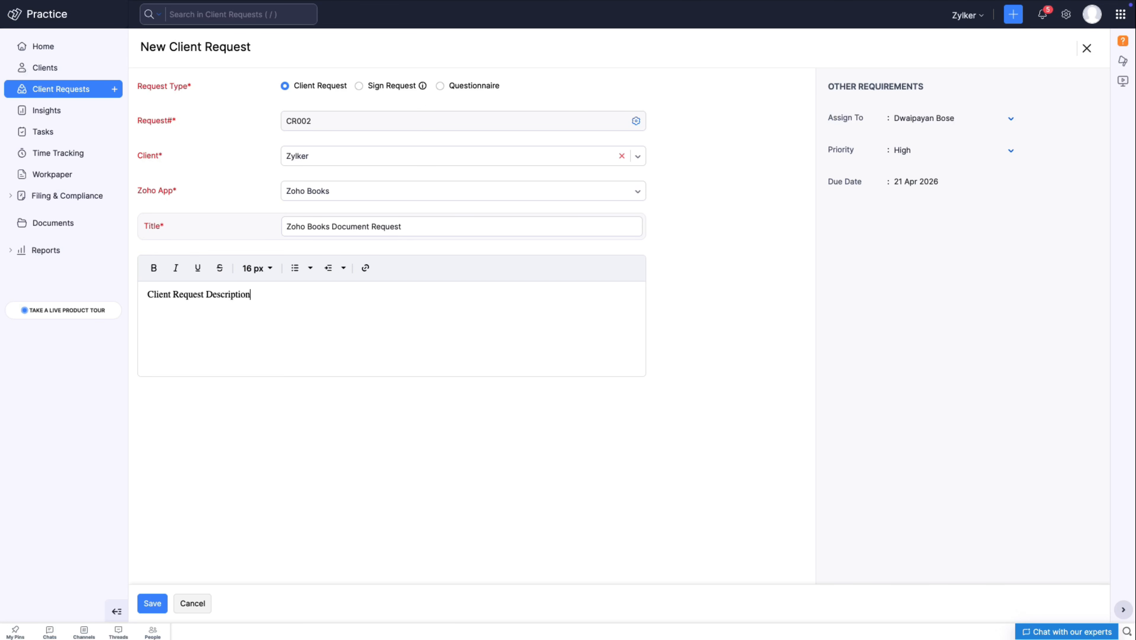
Step: Assign the request to a team member, set High priority and a due date of 21 Apr 2026, and save it
{"action": "left_click", "coordinate": [991, 118]}
{"action": "left_click", "coordinate": [968, 168]}
{"action": "left_click", "coordinate": [968, 155]}
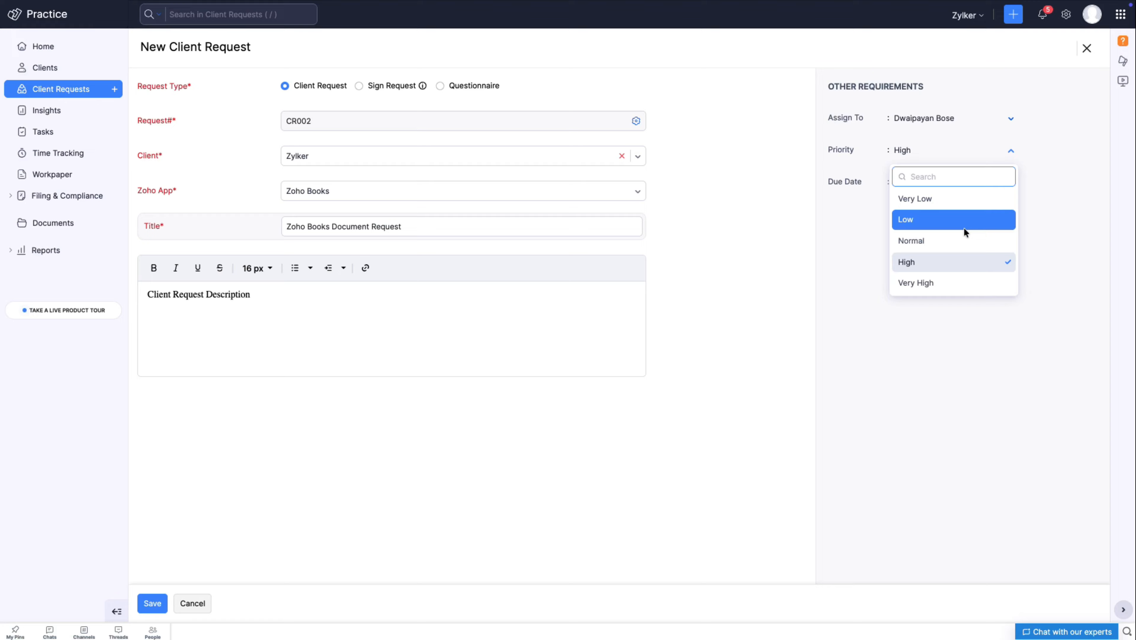
{"action": "left_click", "coordinate": [970, 219]}
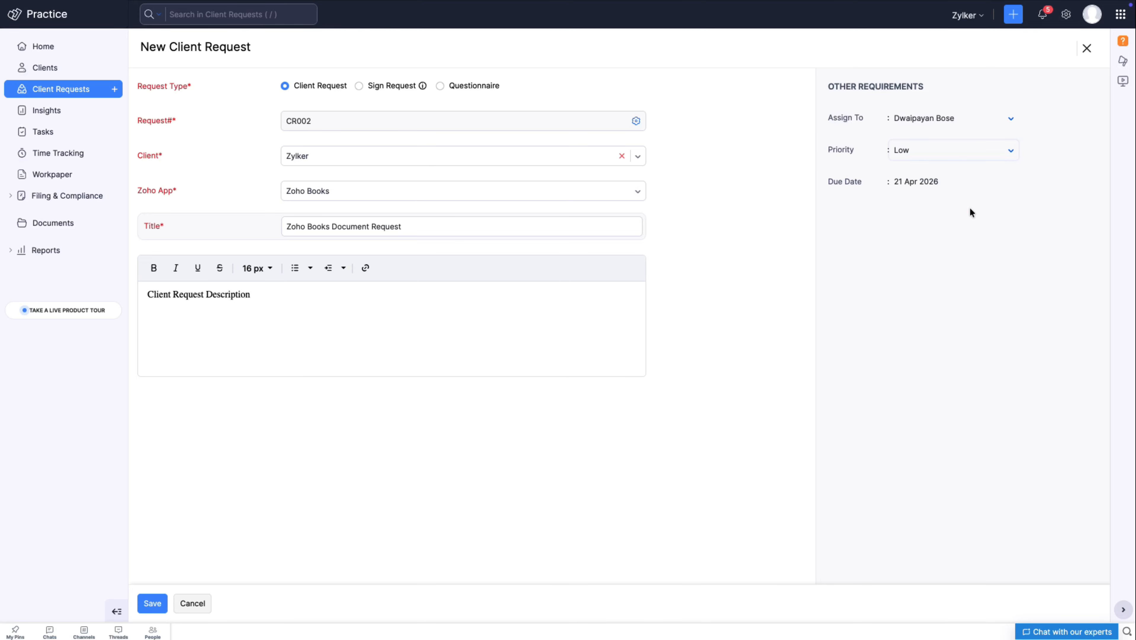
{"action": "left_click", "coordinate": [964, 180]}
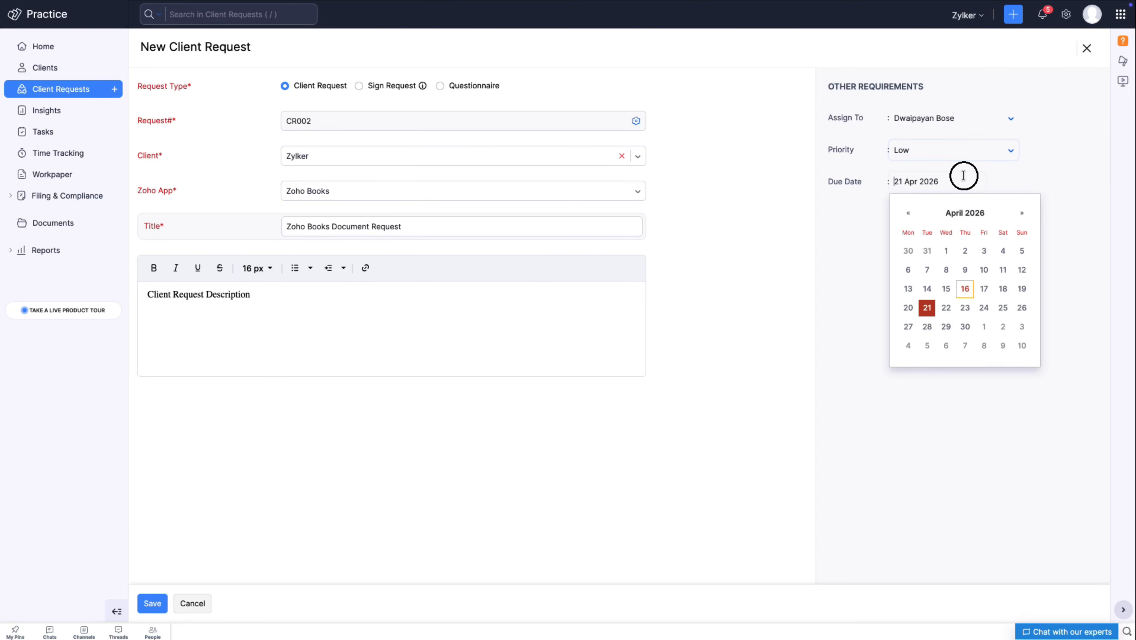
{"action": "left_click", "coordinate": [927, 308]}
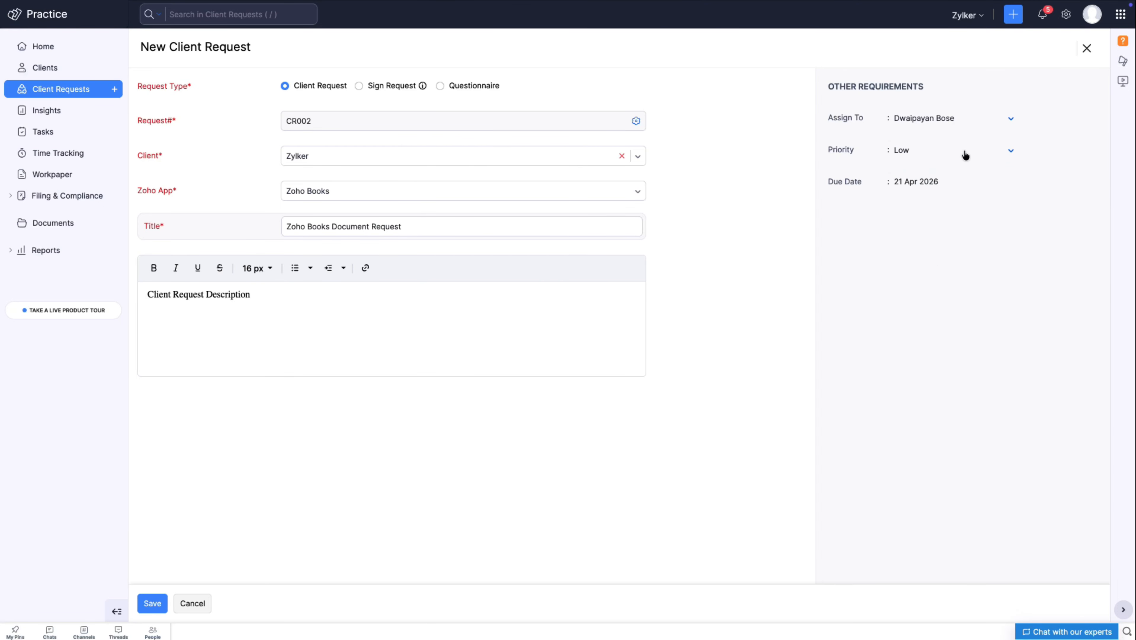
{"action": "left_click", "coordinate": [966, 155]}
{"action": "left_click", "coordinate": [931, 255]}
{"action": "left_click", "coordinate": [152, 603]}
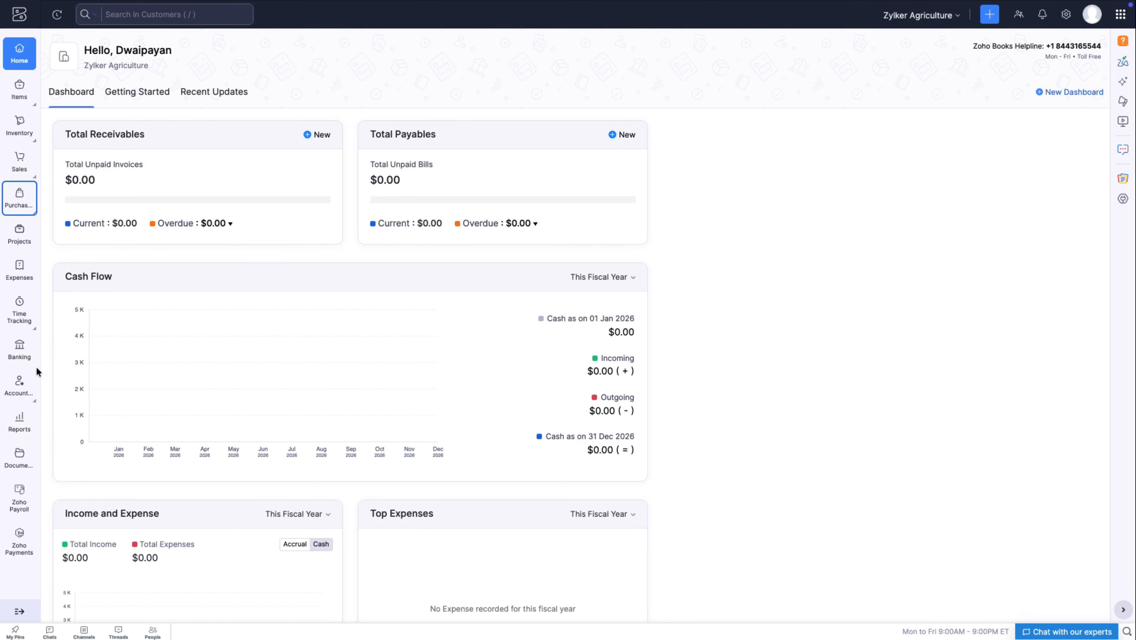
Step: In the client's Zoho Books organization, view the "Zoho Books Document Request" among the accountant's requests
{"action": "mouse_move", "coordinate": [33, 390]}
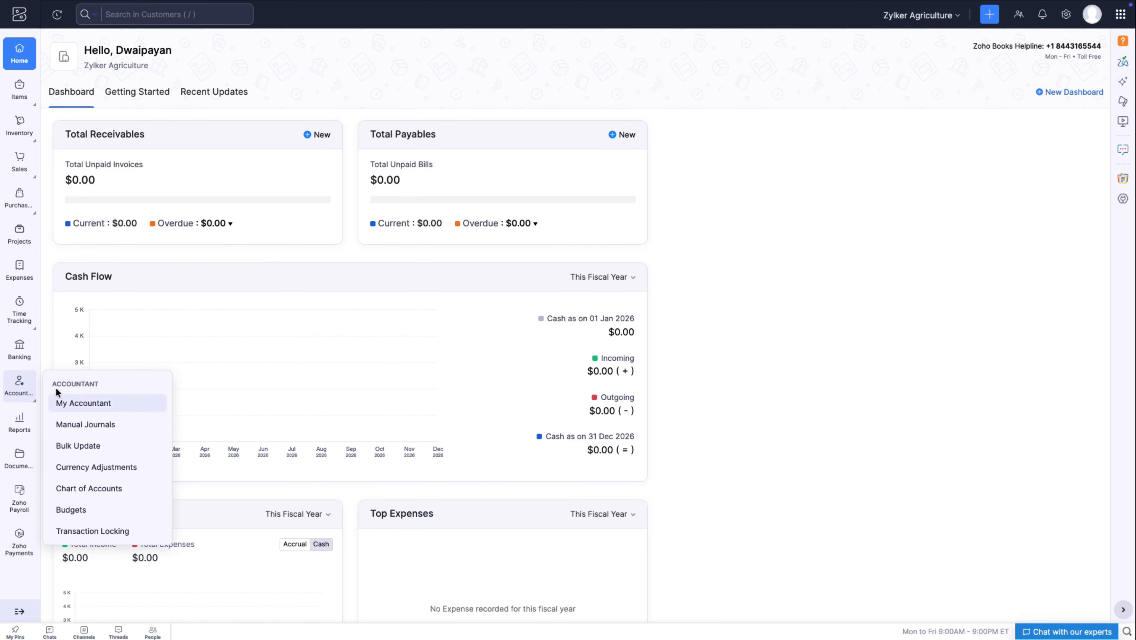
{"action": "left_click", "coordinate": [92, 402]}
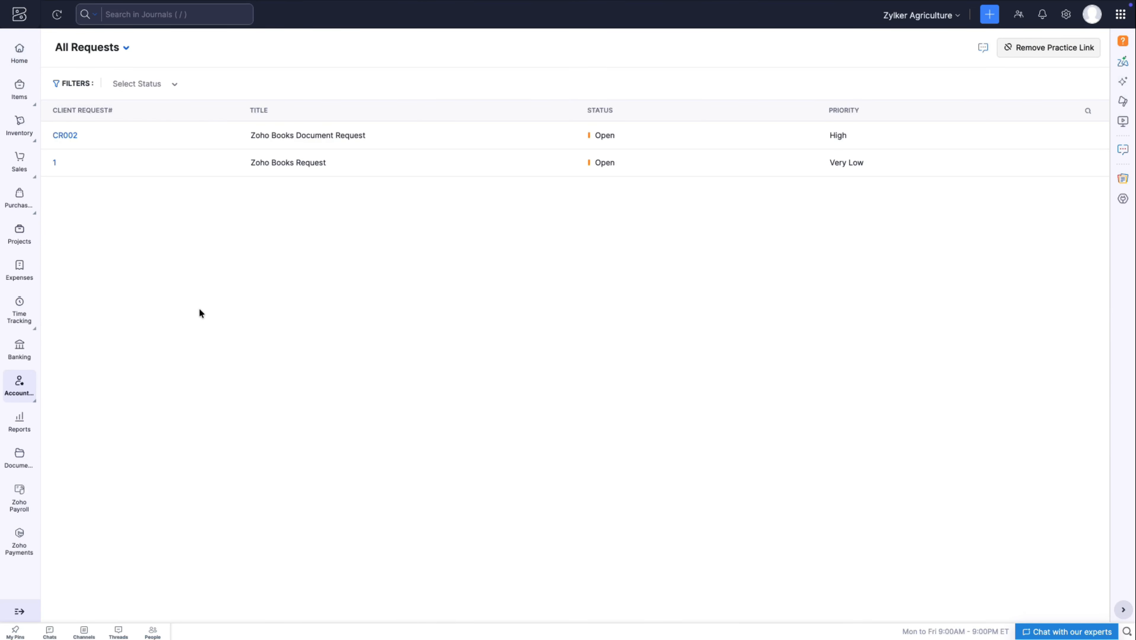
{"action": "left_click", "coordinate": [263, 136]}
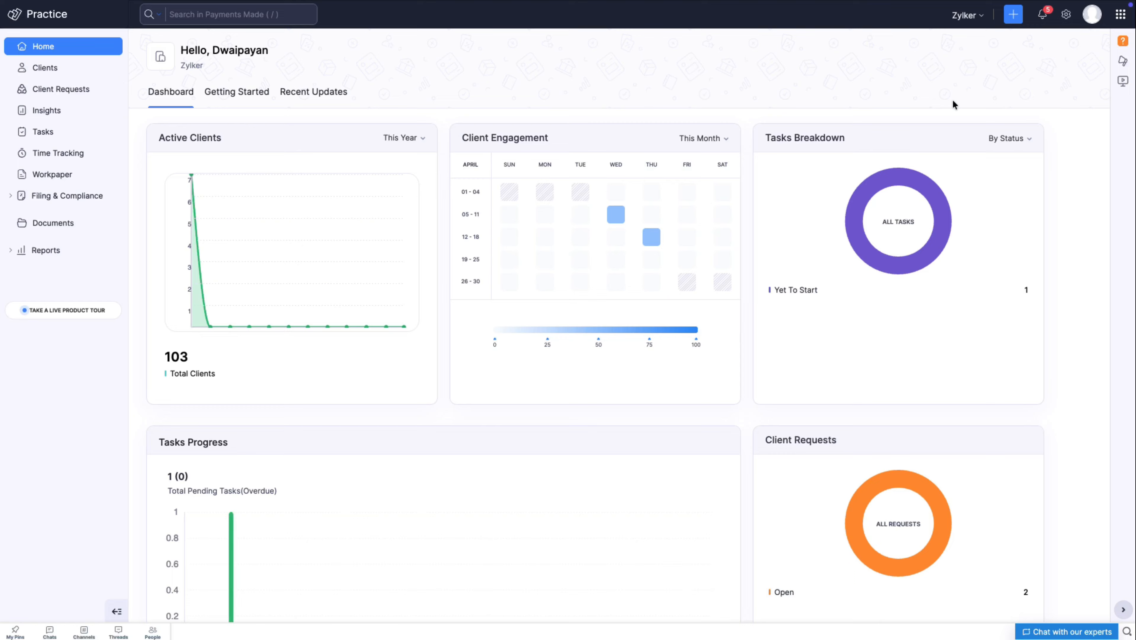
Step: From Zoho Practice's Zoho Apps integration settings, create a Zoho Sign organization named Zylker Agriculture on the 14-day enterprise trial
{"action": "left_click", "coordinate": [1069, 17]}
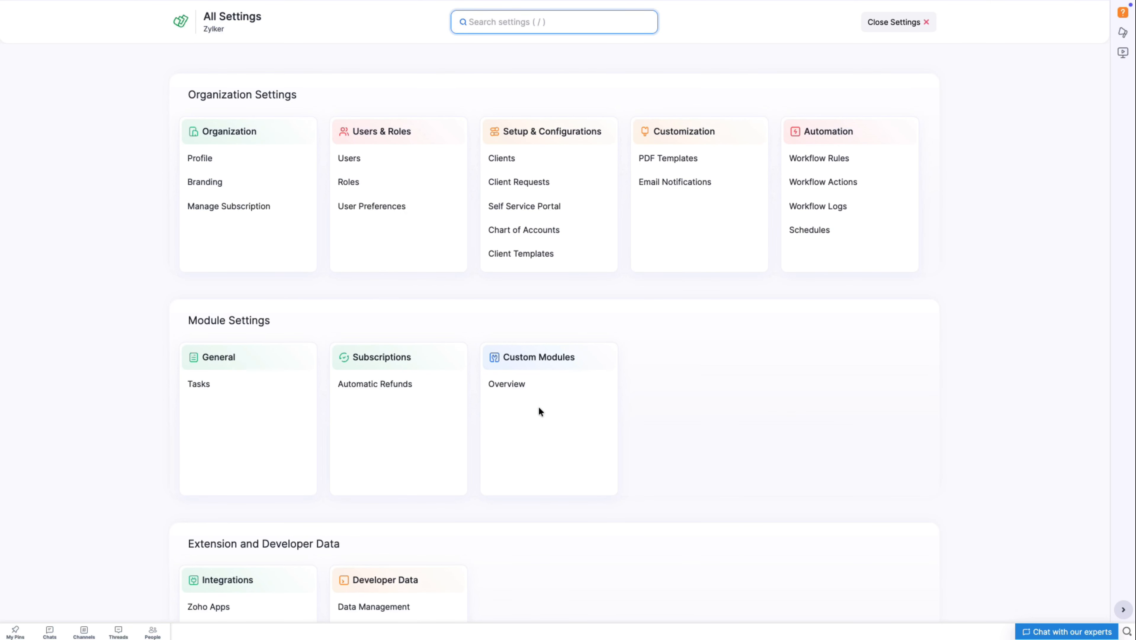
{"action": "scroll", "coordinate": [539, 408], "scroll_direction": "down", "scroll_amount": 3}
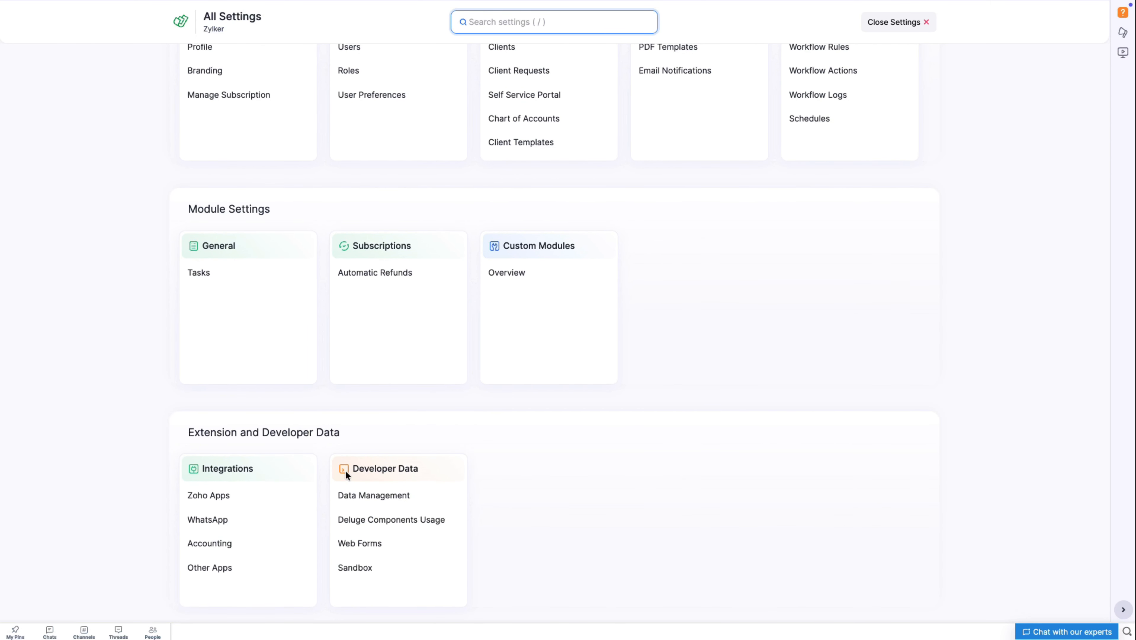
{"action": "left_click", "coordinate": [247, 495]}
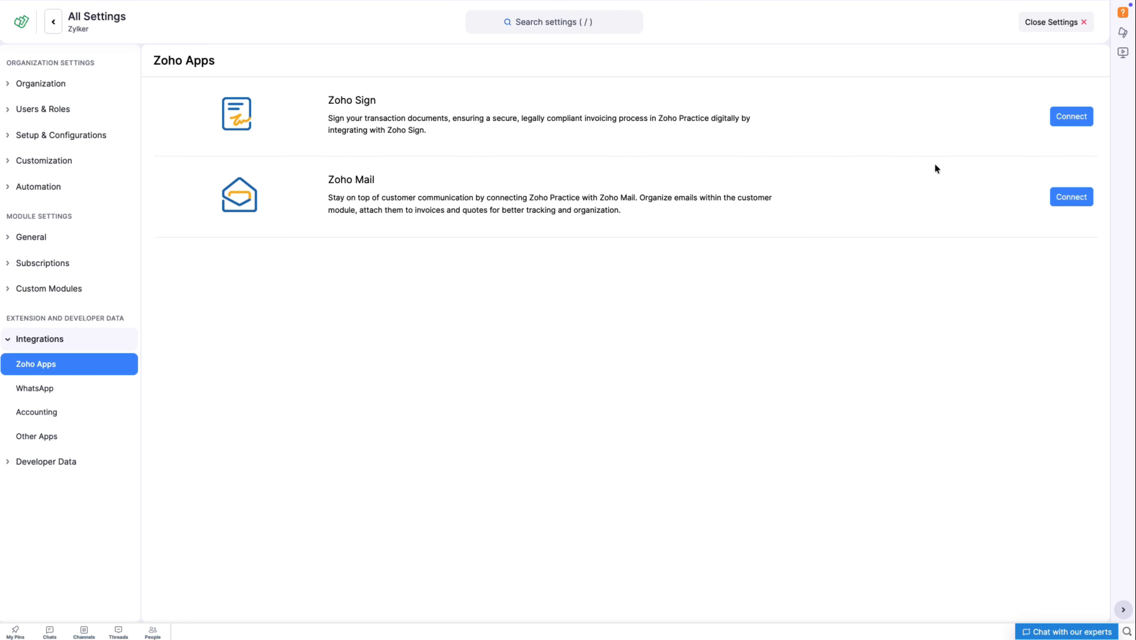
{"action": "left_click", "coordinate": [1071, 118]}
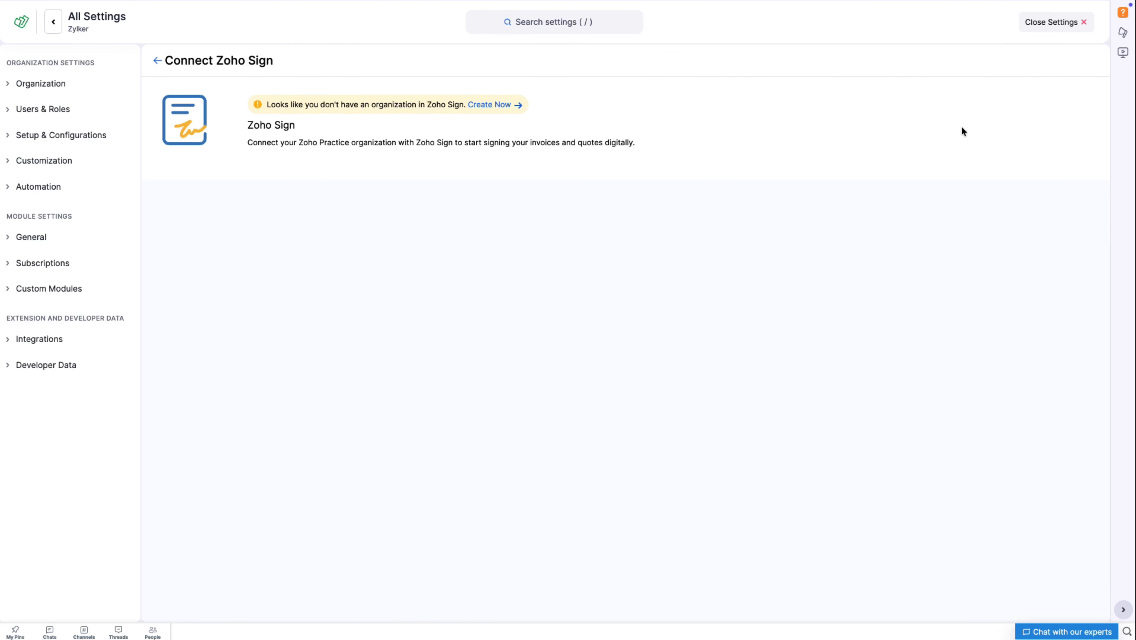
{"action": "left_click", "coordinate": [486, 105]}
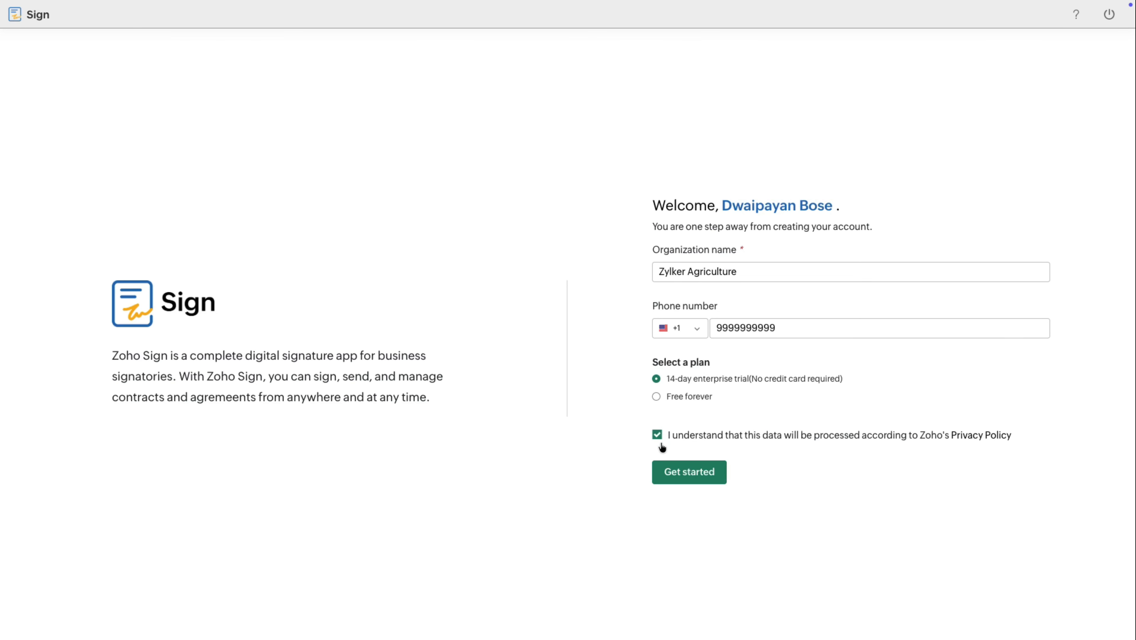
{"action": "left_click", "coordinate": [665, 471]}
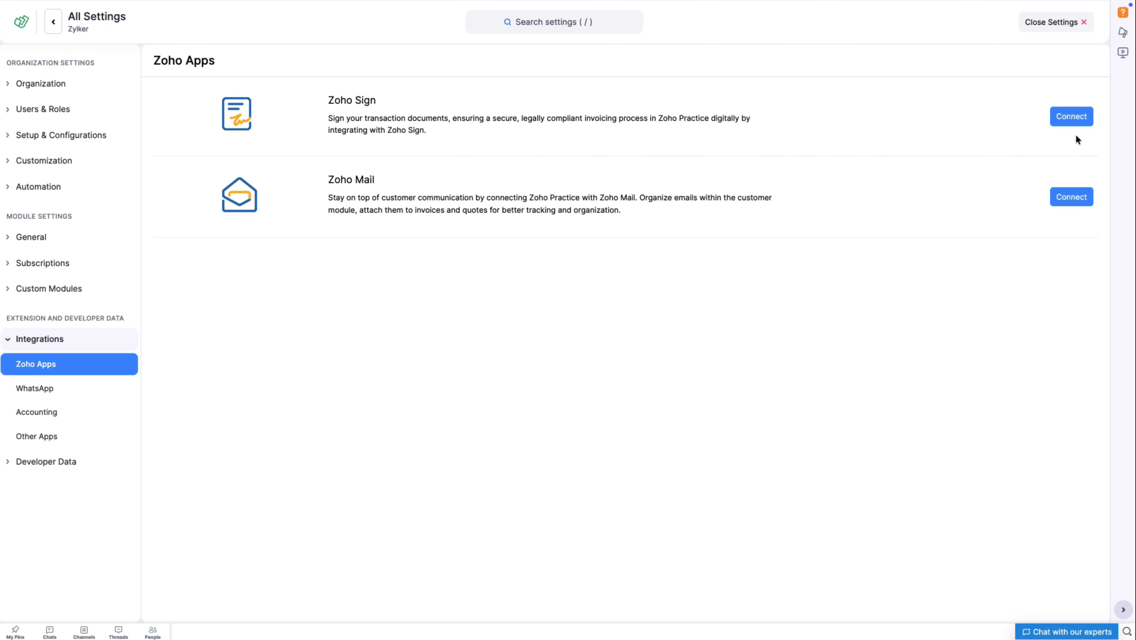
Step: Connect Zoho Practice with Zoho Sign and integrate the Zylker Agriculture organization
{"action": "left_click", "coordinate": [1079, 128]}
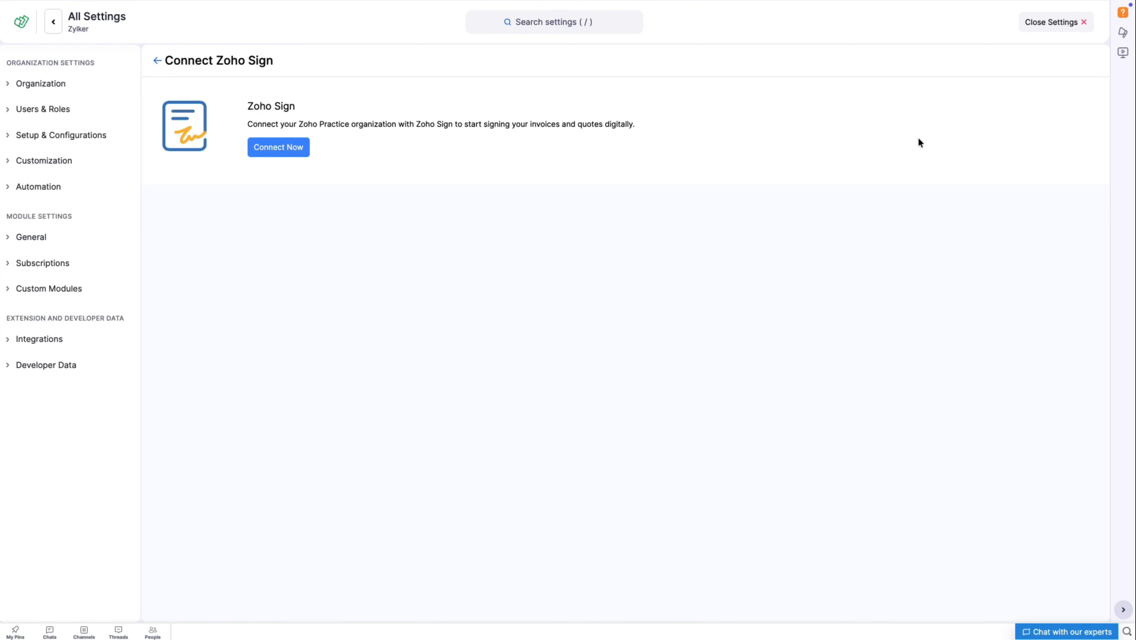
{"action": "left_click", "coordinate": [263, 143]}
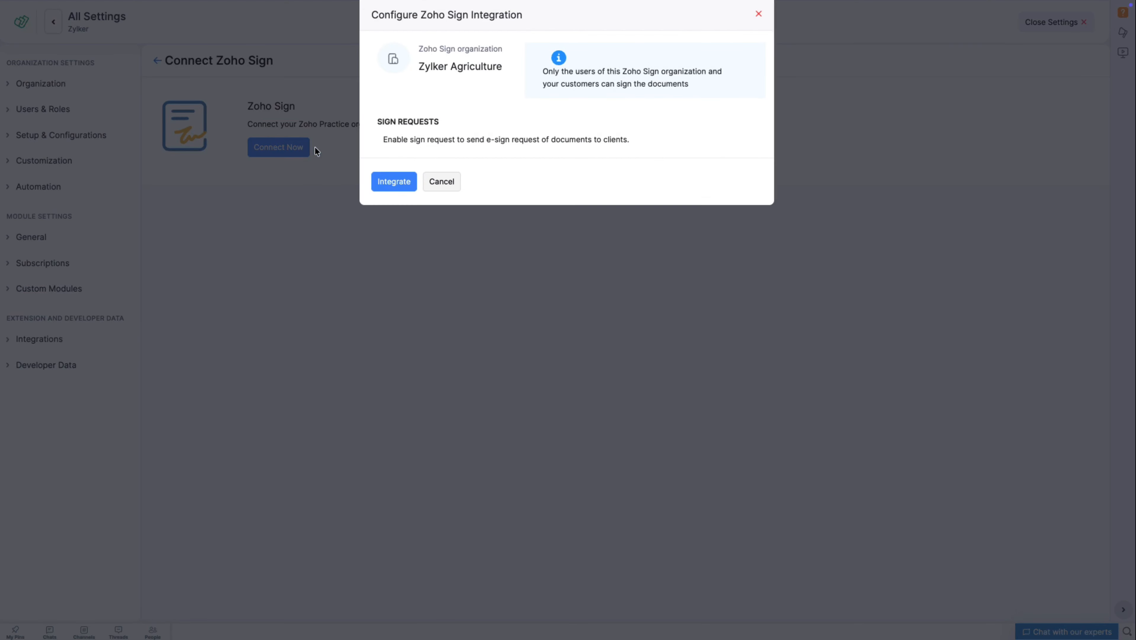
{"action": "left_click", "coordinate": [396, 179]}
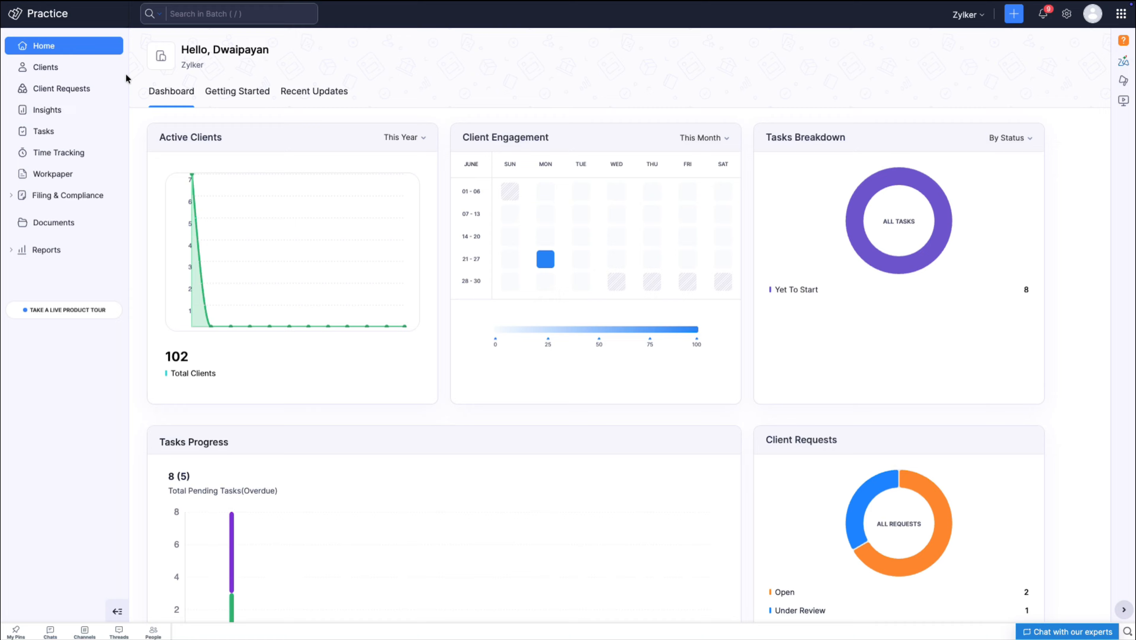
Step: Create a new client request of type Sign Request for client Zylker with Zoho Books as the app
{"action": "left_click", "coordinate": [88, 83]}
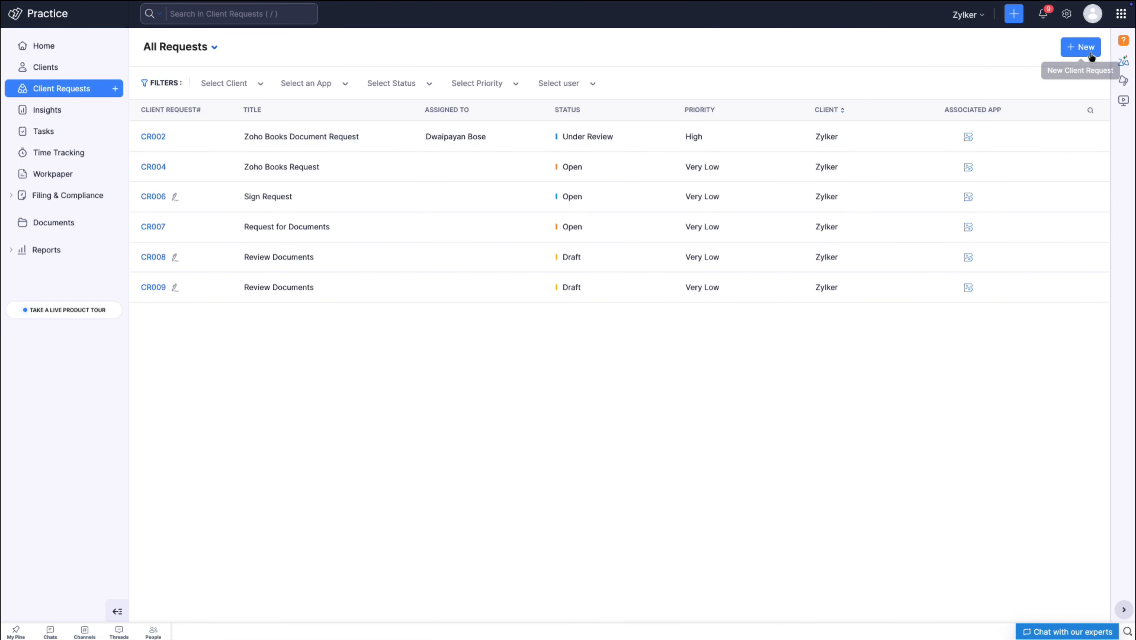
{"action": "left_click", "coordinate": [1090, 52]}
{"action": "left_click", "coordinate": [383, 90]}
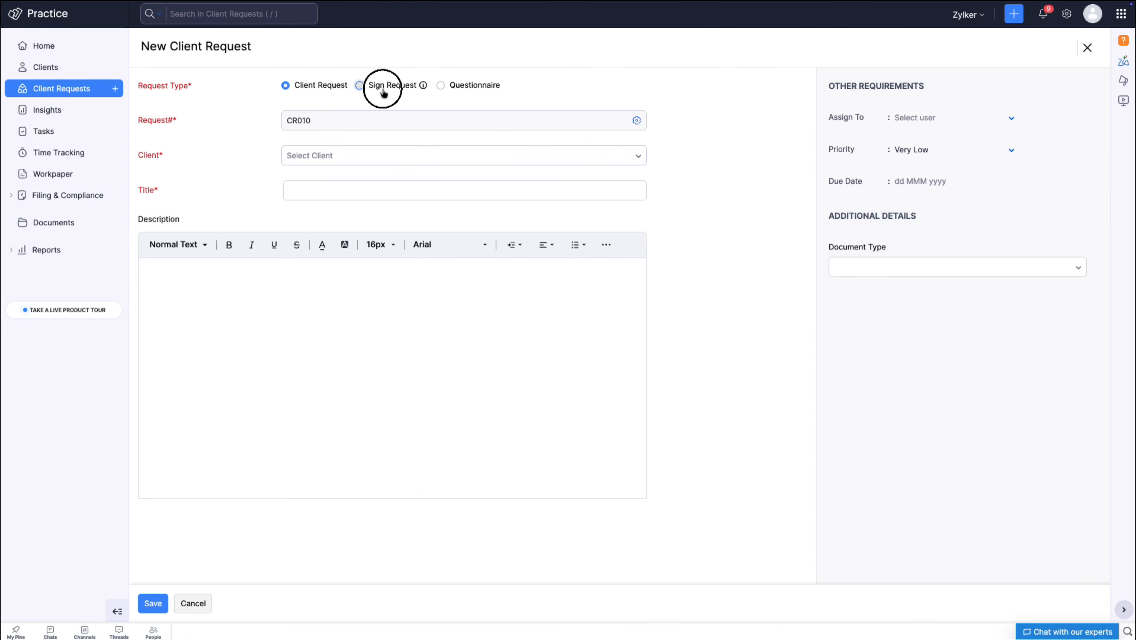
{"action": "left_click", "coordinate": [376, 156]}
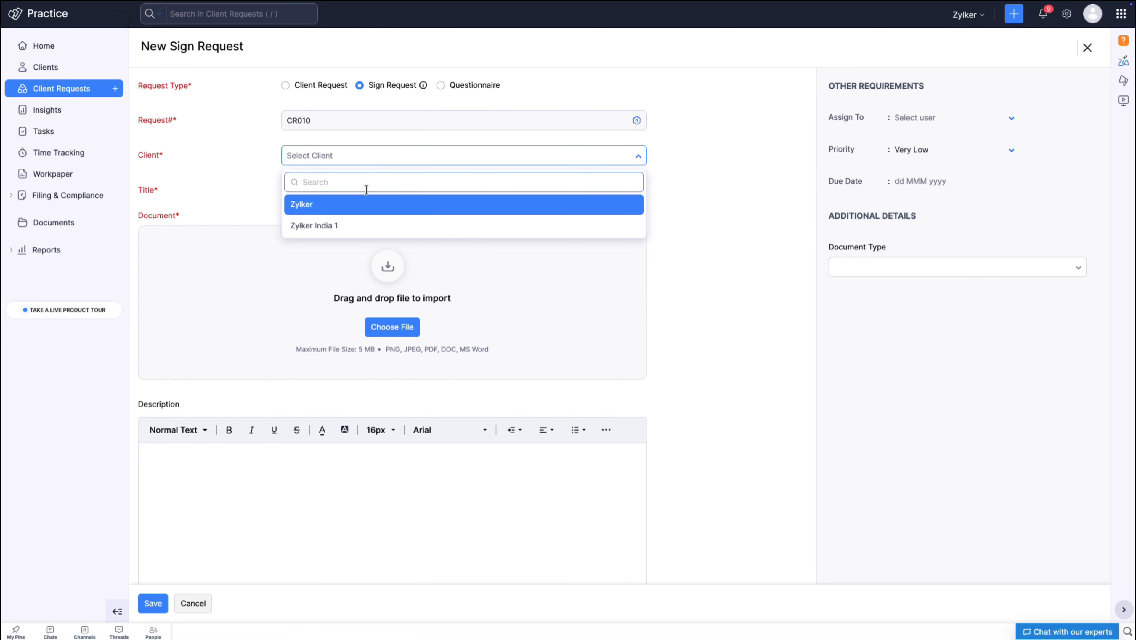
{"action": "left_click", "coordinate": [361, 204]}
{"action": "left_click", "coordinate": [360, 197]}
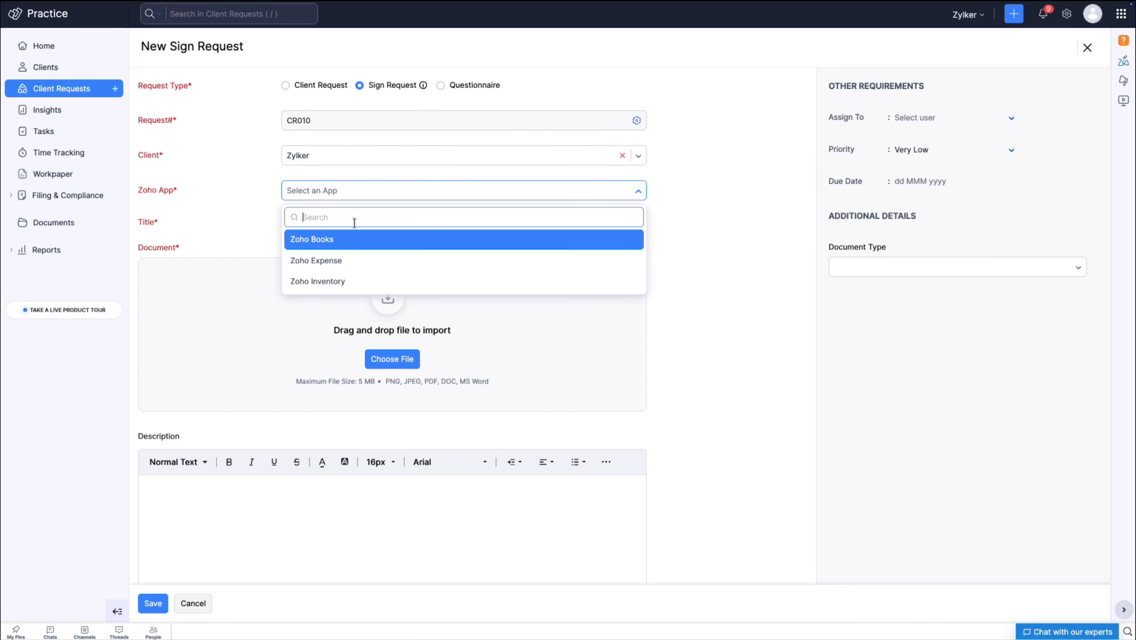
{"action": "left_click", "coordinate": [354, 238]}
Step: Title the sign request "Review Documents", attach Document_Review_and_Acknowledgement.pdf and save it
{"action": "left_click", "coordinate": [354, 221]}
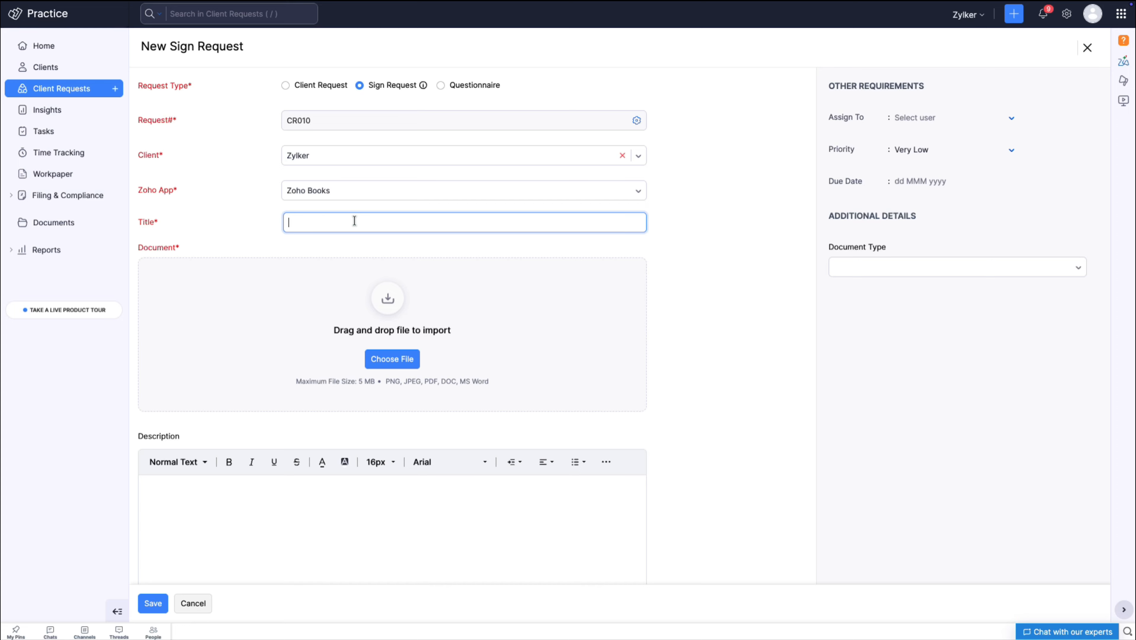
{"action": "type", "text": "Review Documents"}
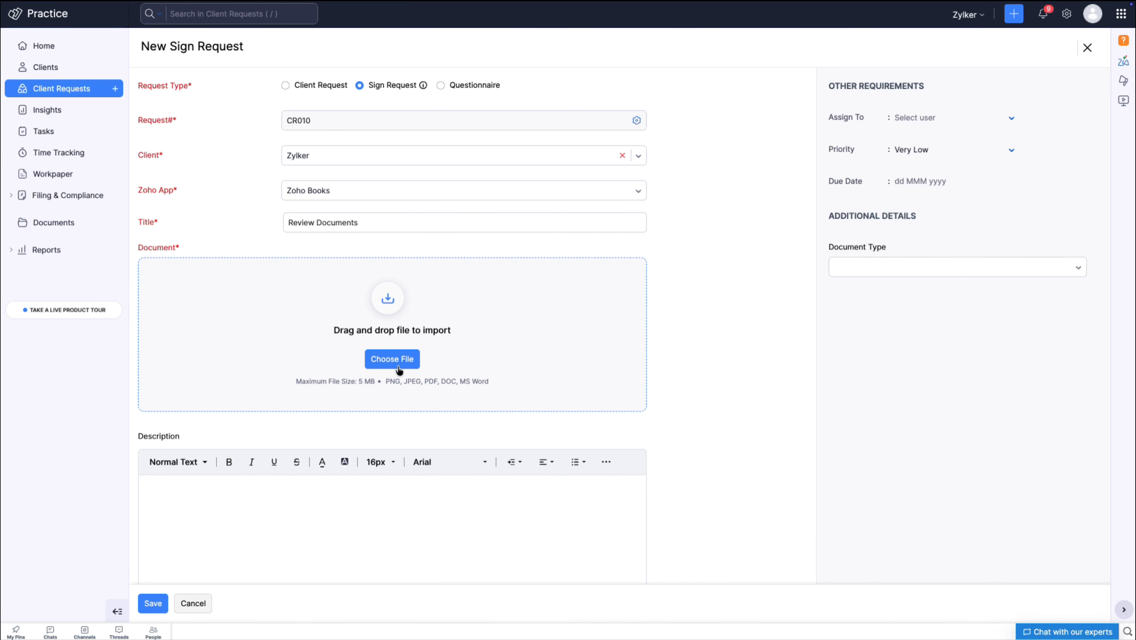
{"action": "left_click", "coordinate": [394, 360]}
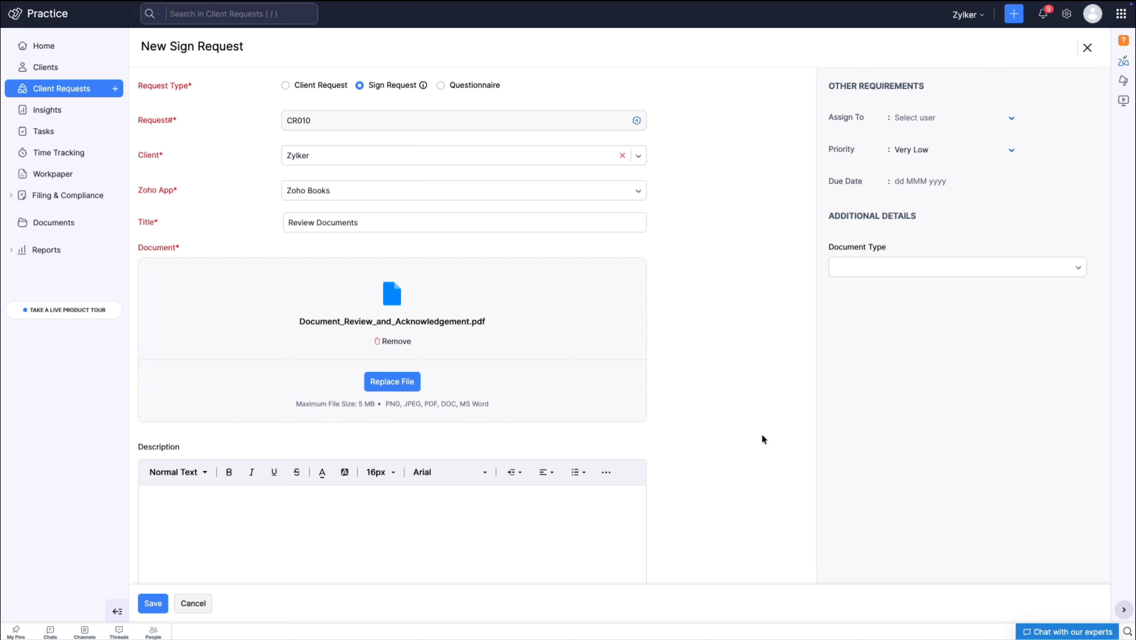
{"action": "left_click", "coordinate": [144, 599]}
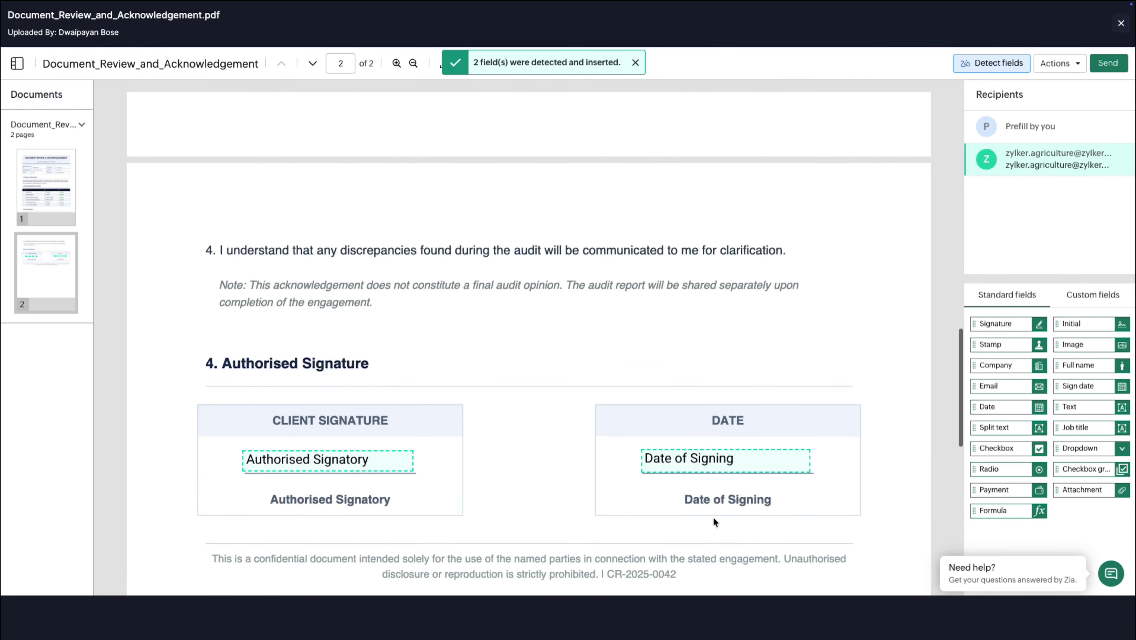
Step: Review the signature and date fields on page 2 and send the document to the client for signing
{"action": "scroll", "coordinate": [714, 516], "scroll_direction": "down", "scroll_amount": 2}
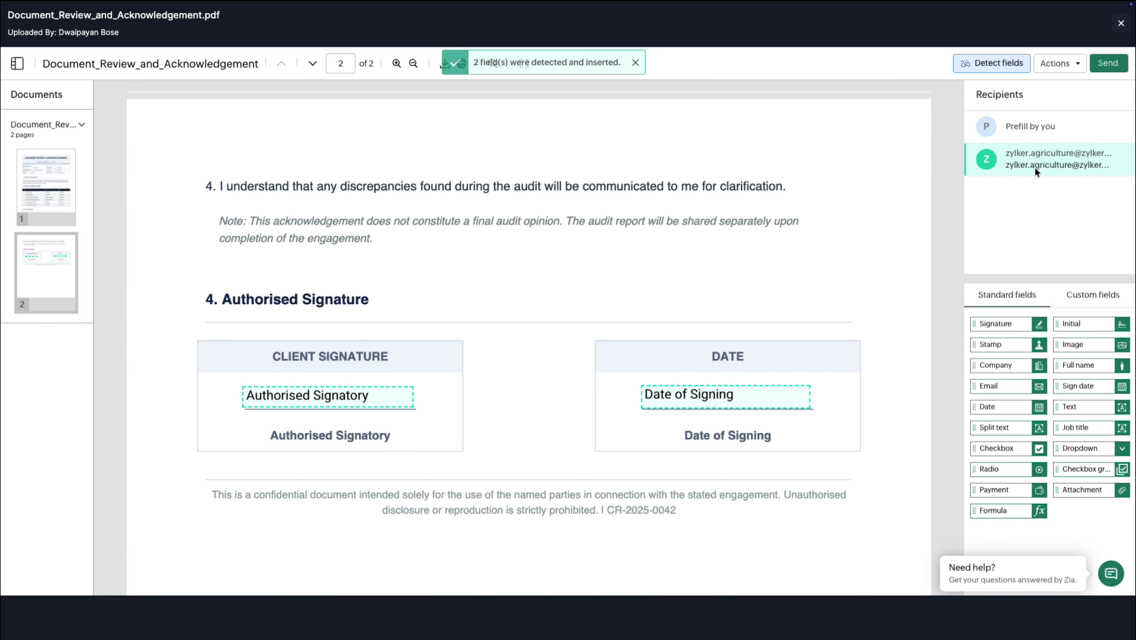
{"action": "left_click", "coordinate": [1107, 63]}
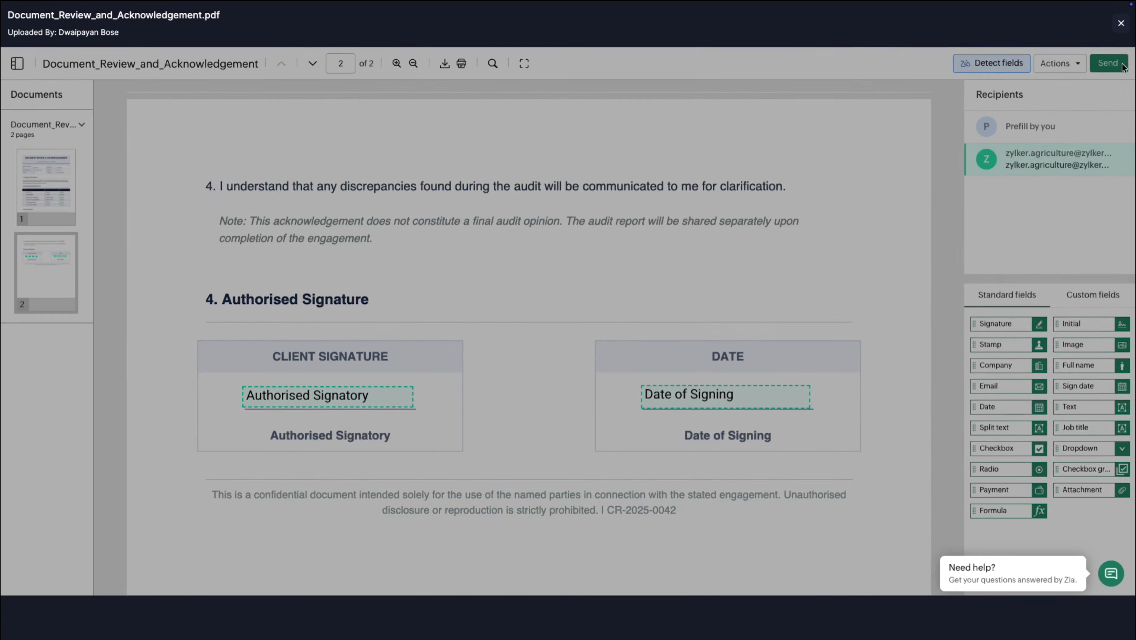
{"action": "left_click", "coordinate": [735, 254]}
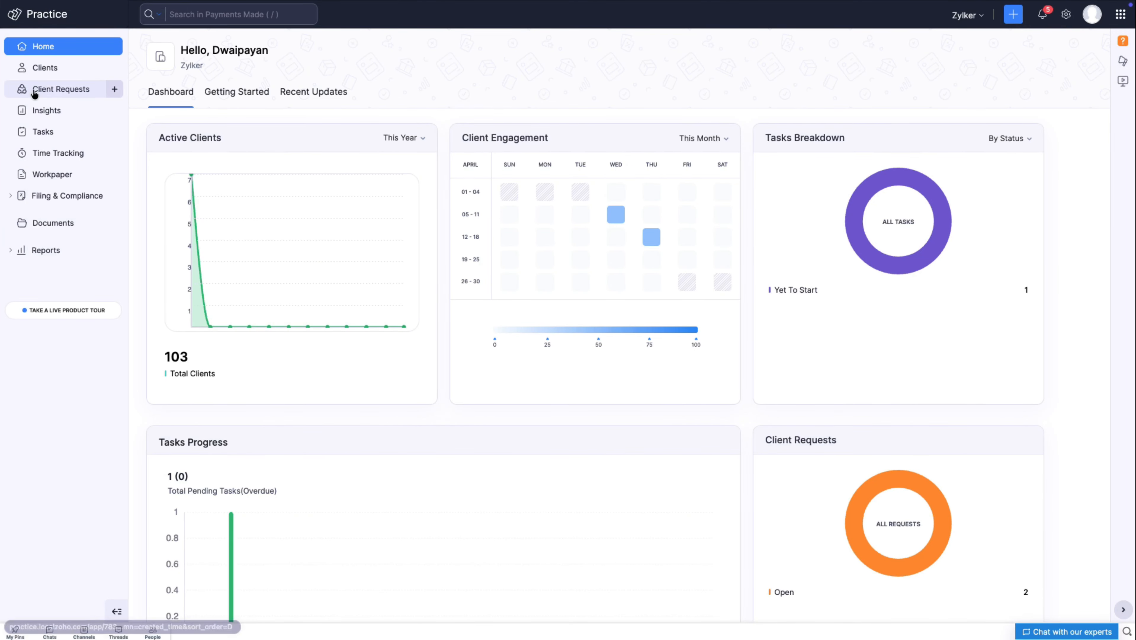
{"action": "left_click", "coordinate": [34, 92]}
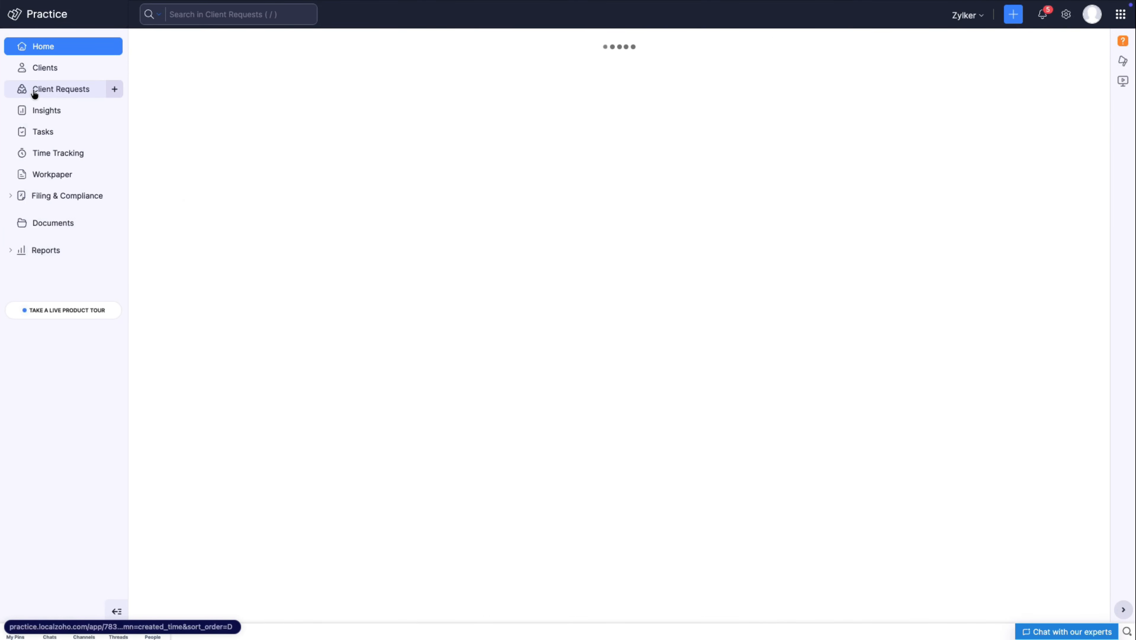
{"action": "left_click", "coordinate": [284, 146]}
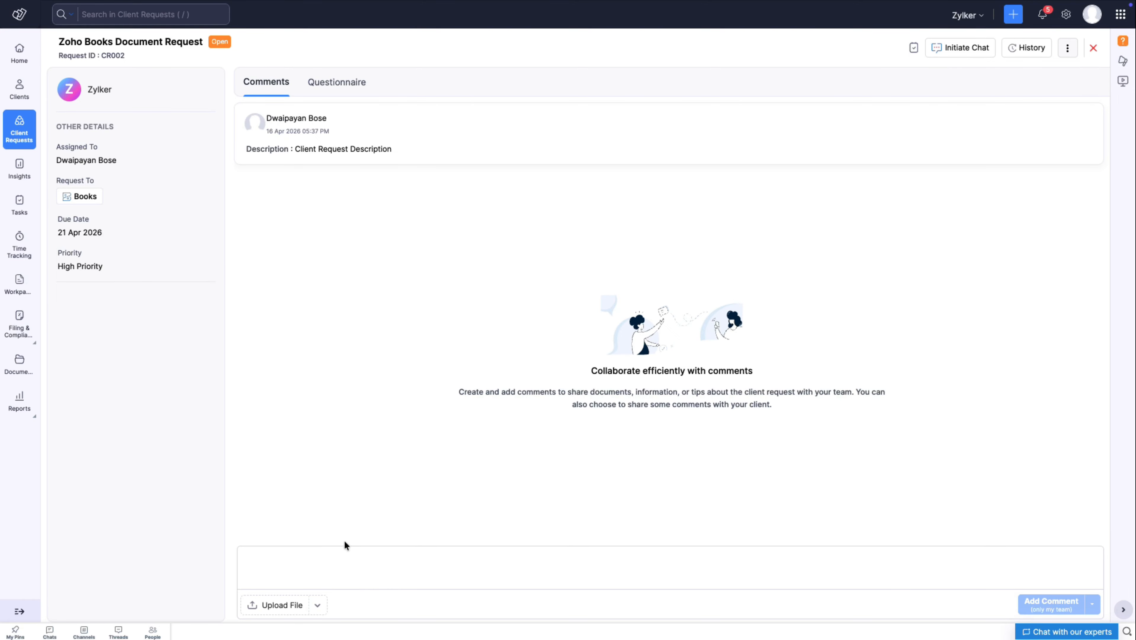
{"action": "left_click", "coordinate": [317, 605]}
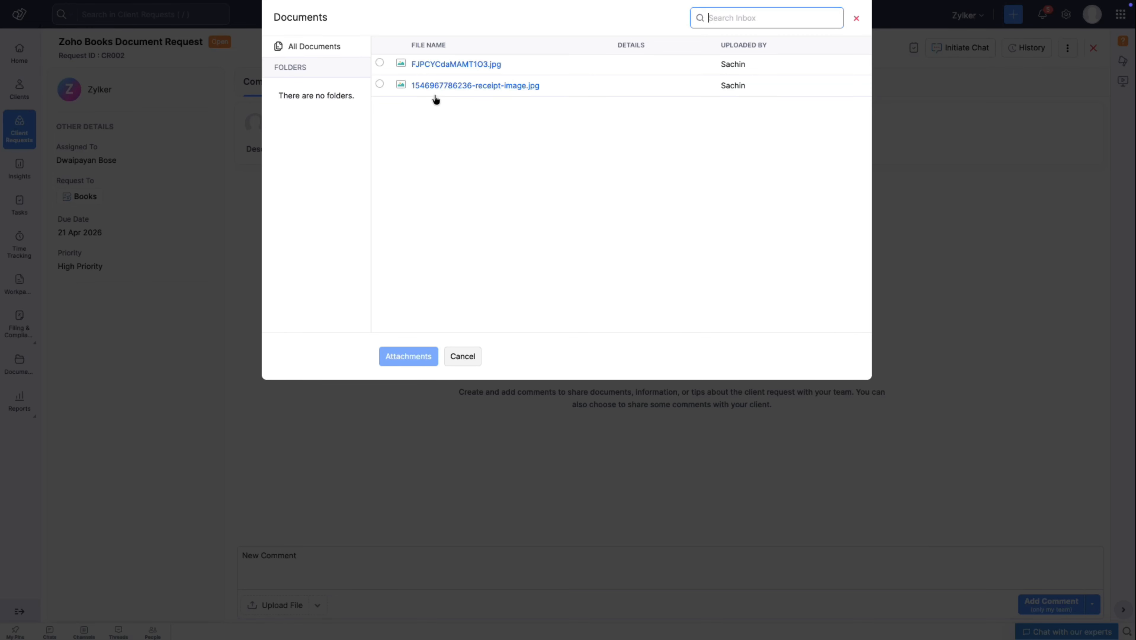
{"action": "left_click", "coordinate": [415, 86]}
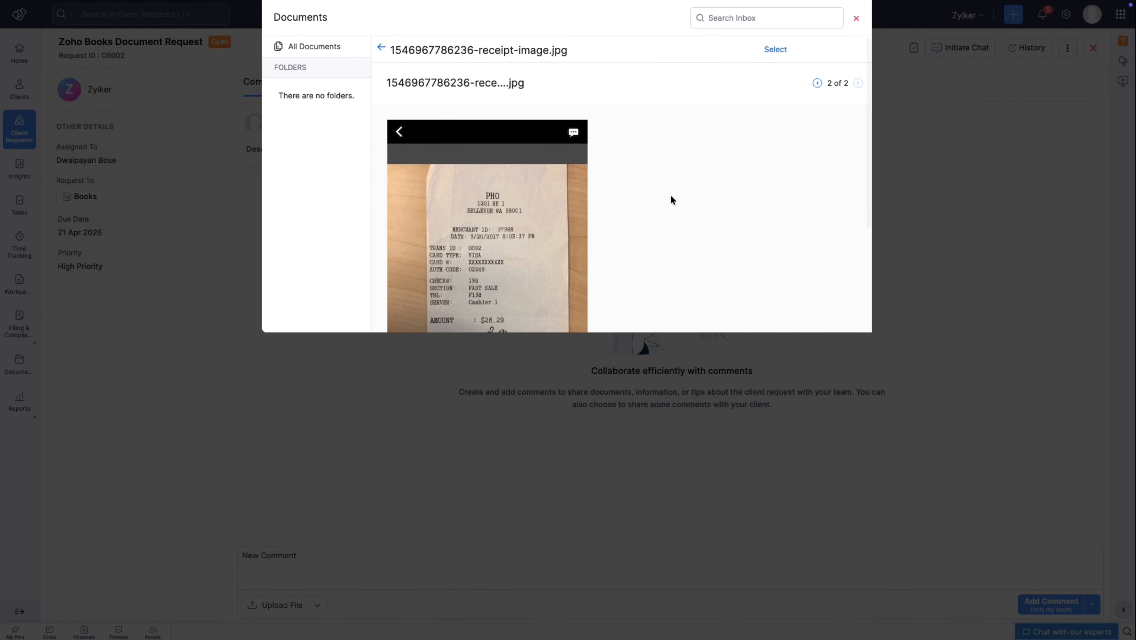
{"action": "left_click", "coordinate": [775, 50]}
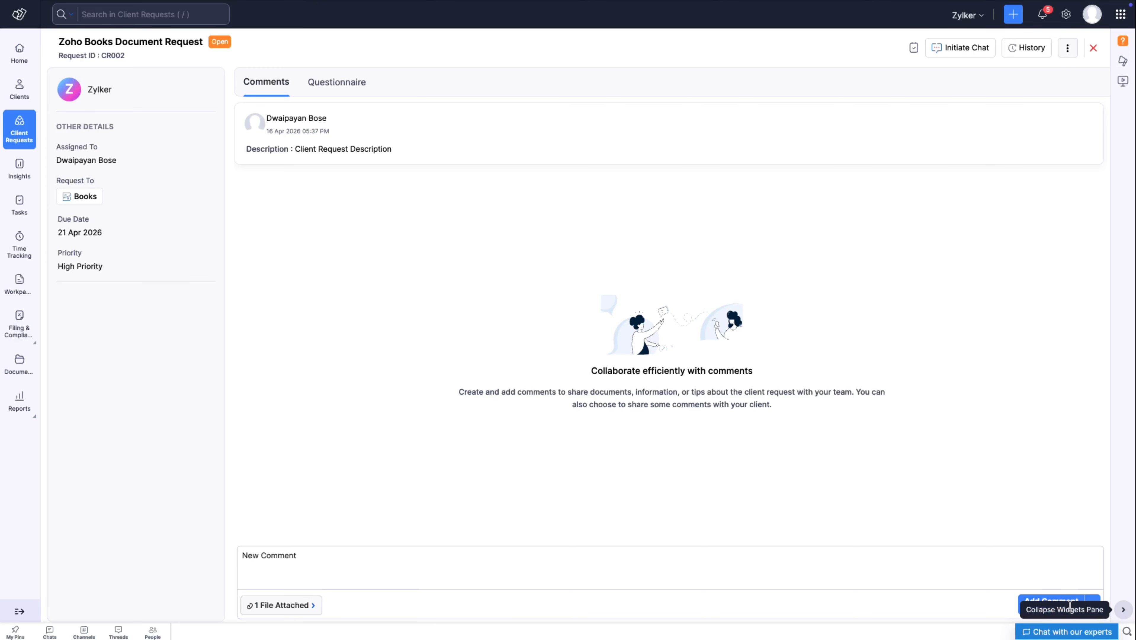
{"action": "left_click", "coordinate": [1091, 610]}
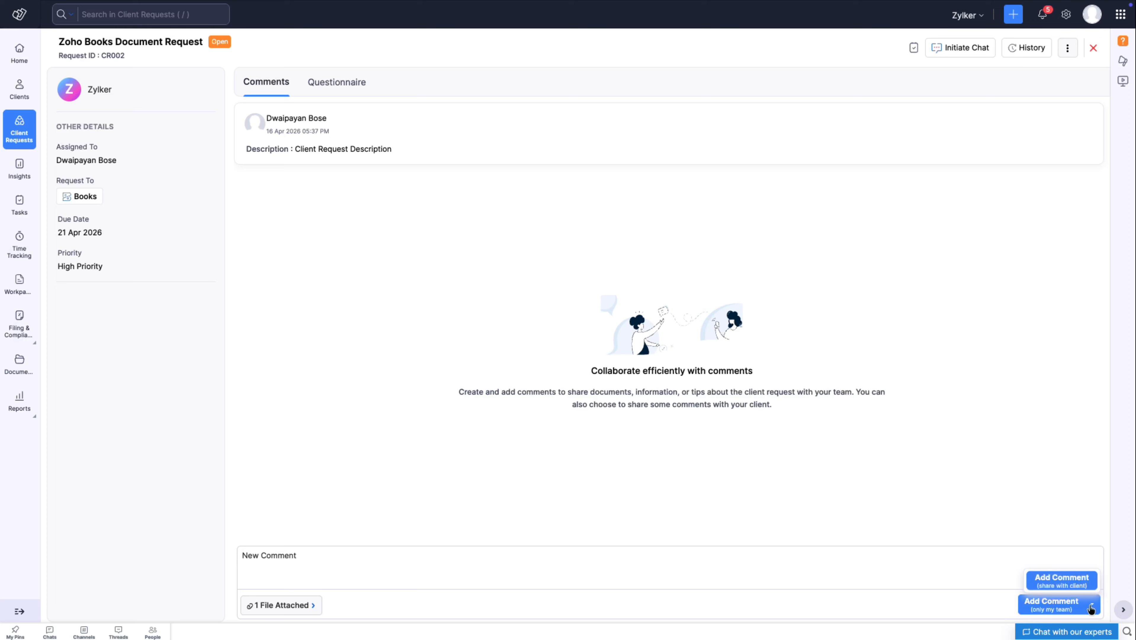
{"action": "left_click", "coordinate": [1073, 580]}
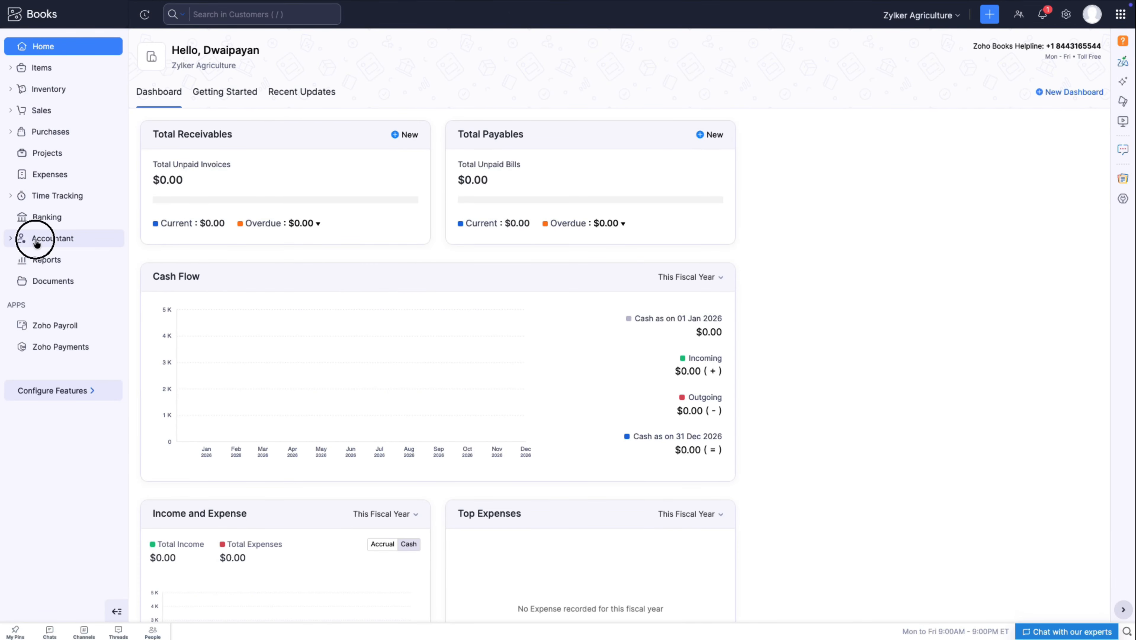
Step: Switch to Zoho Books and open the Zoho Books Document Request received from the accountant
{"action": "left_click", "coordinate": [37, 240]}
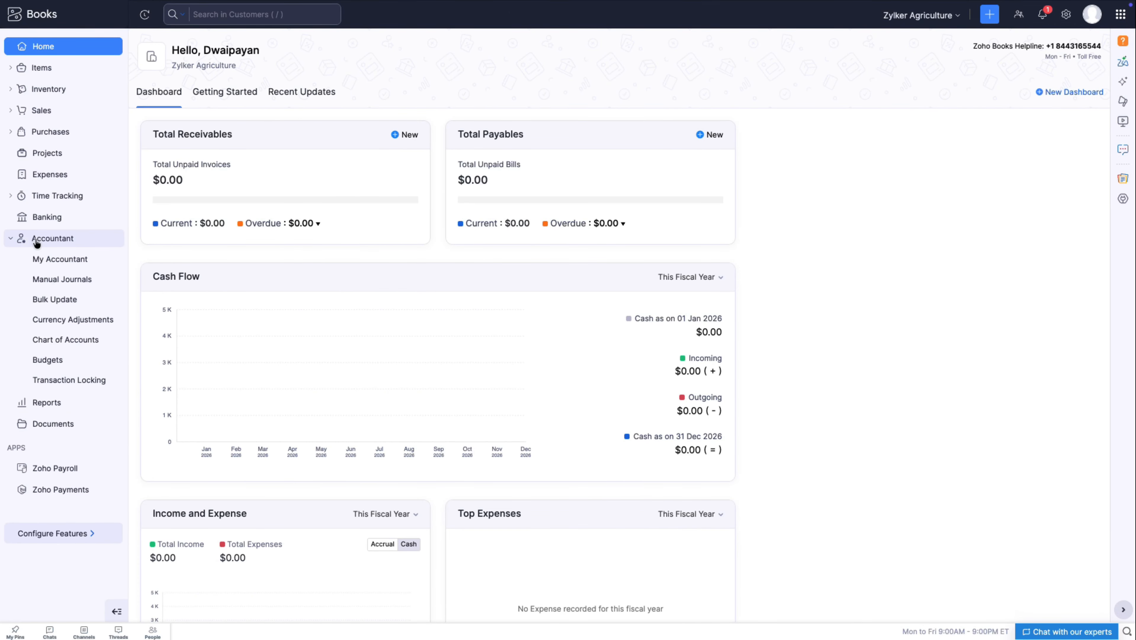
{"action": "left_click", "coordinate": [49, 259]}
{"action": "left_click", "coordinate": [415, 133]}
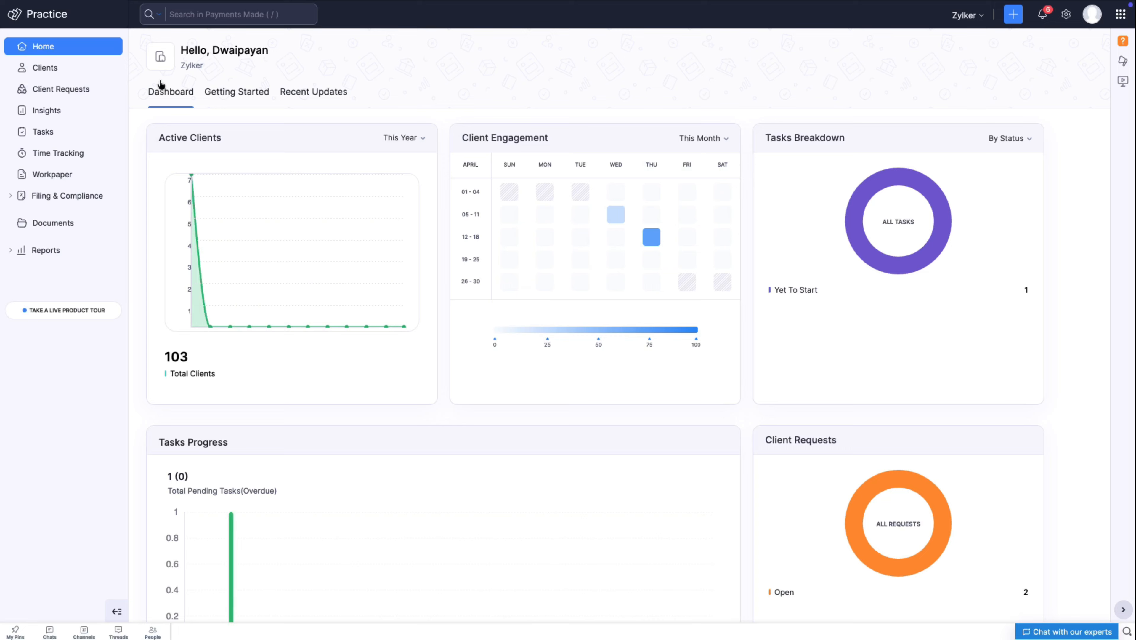
Step: In Zoho Practice, add a question titled "New Questionnaire" with description "Questionnaire for Client" to the Zoho Books Document Request
{"action": "left_click", "coordinate": [63, 89]}
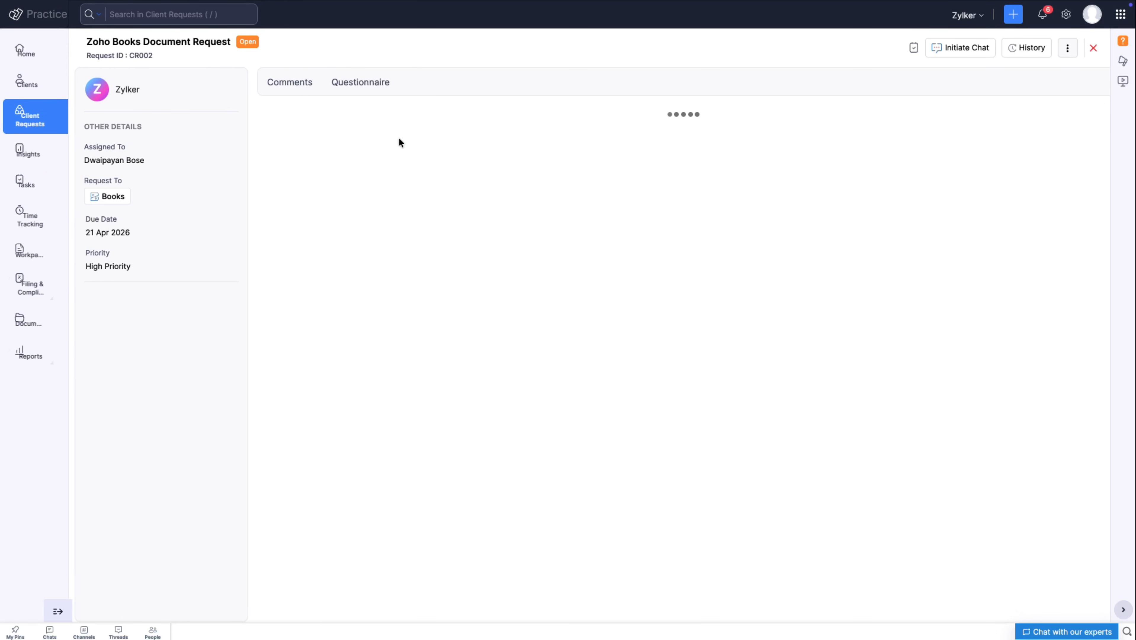
{"action": "left_click", "coordinate": [340, 88]}
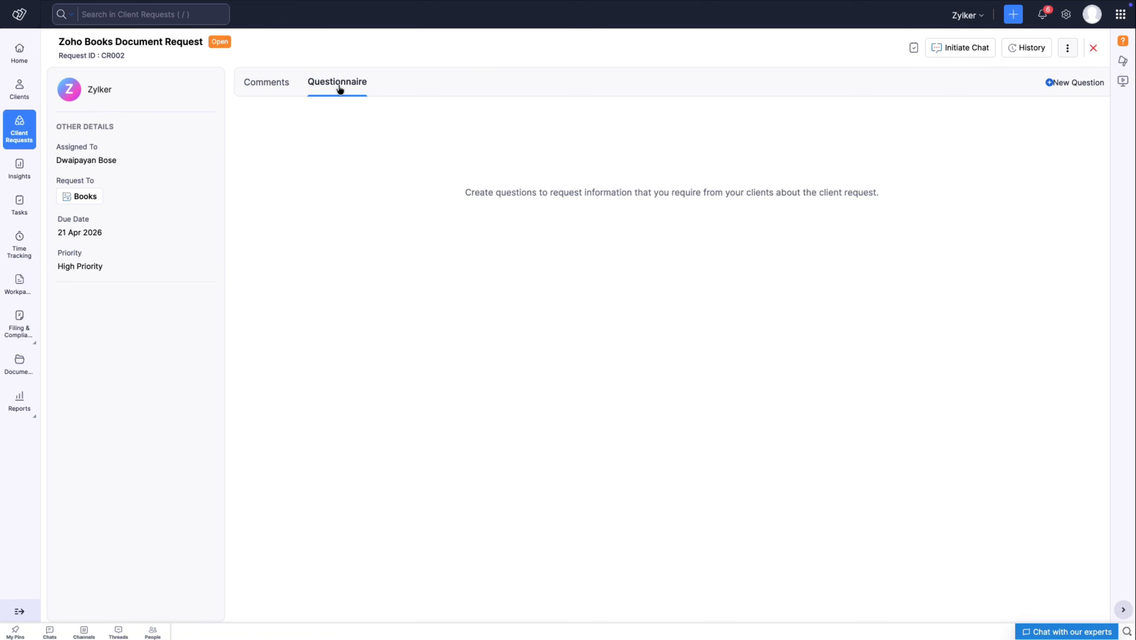
{"action": "left_click", "coordinate": [1077, 82]}
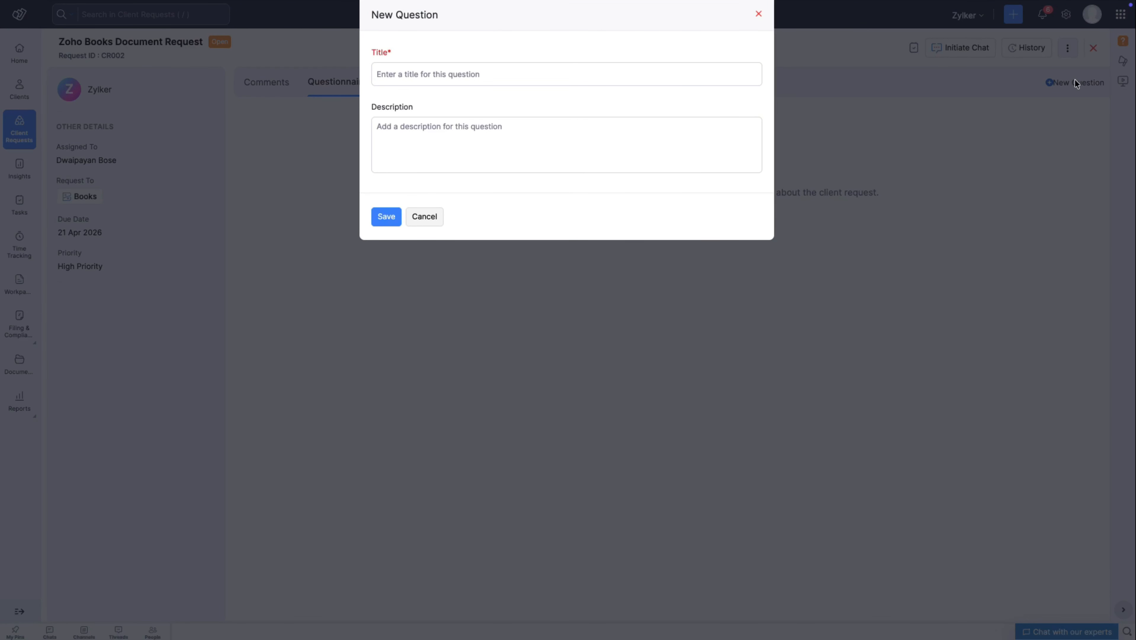
{"action": "left_click", "coordinate": [535, 71]}
{"action": "type", "text": "New Questionnaire"}
{"action": "left_click", "coordinate": [510, 146]}
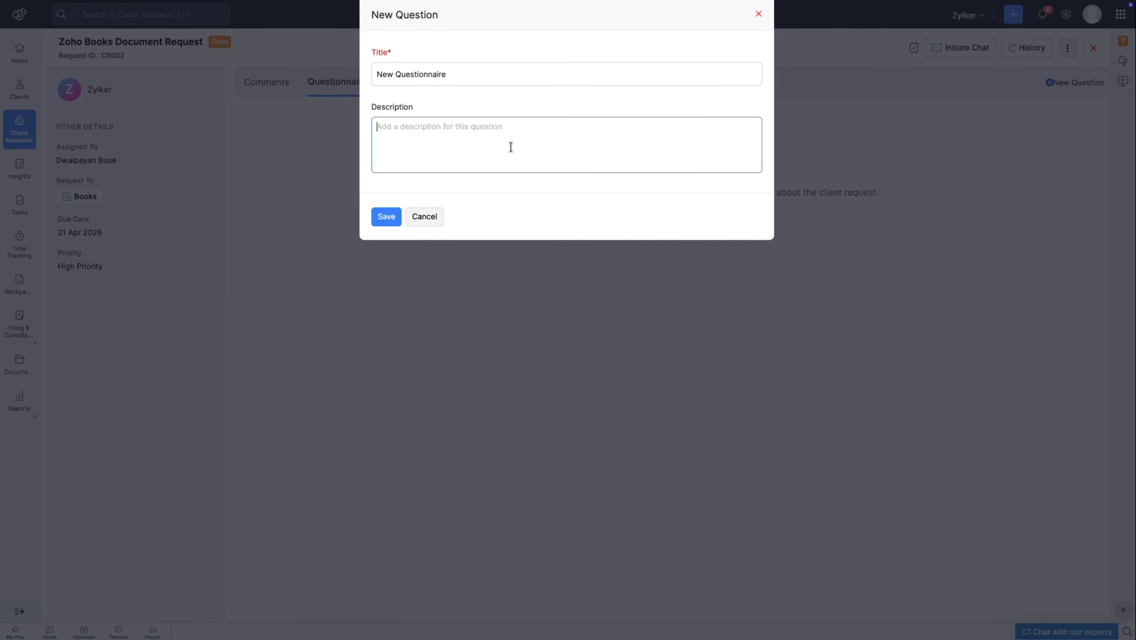
{"action": "type", "text": "Questionnaire for Client"}
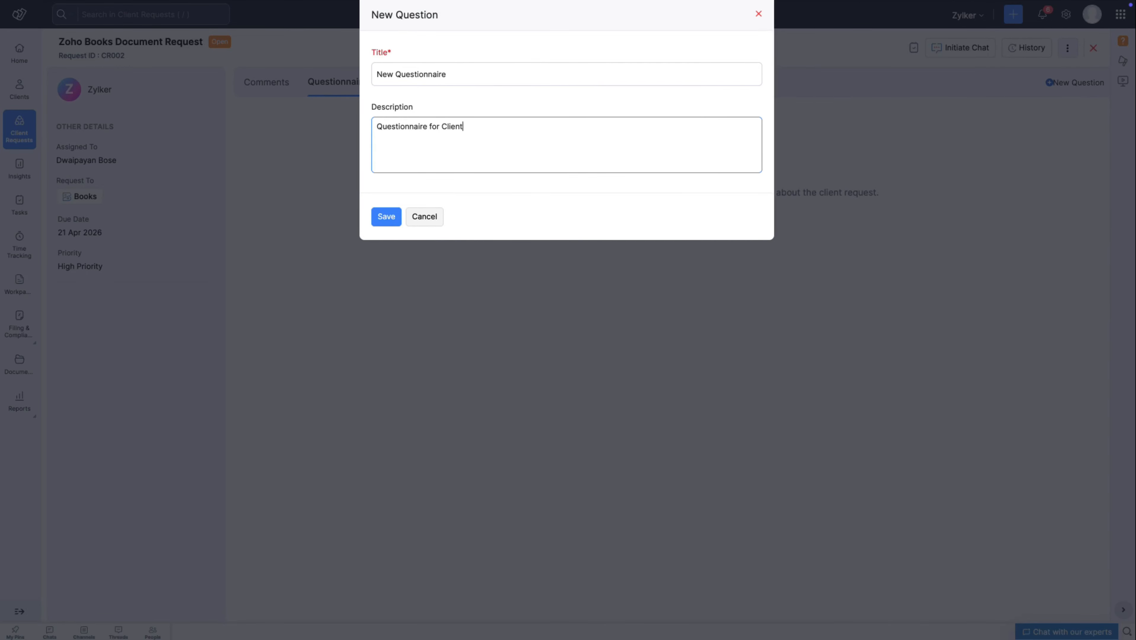
{"action": "left_click", "coordinate": [384, 219]}
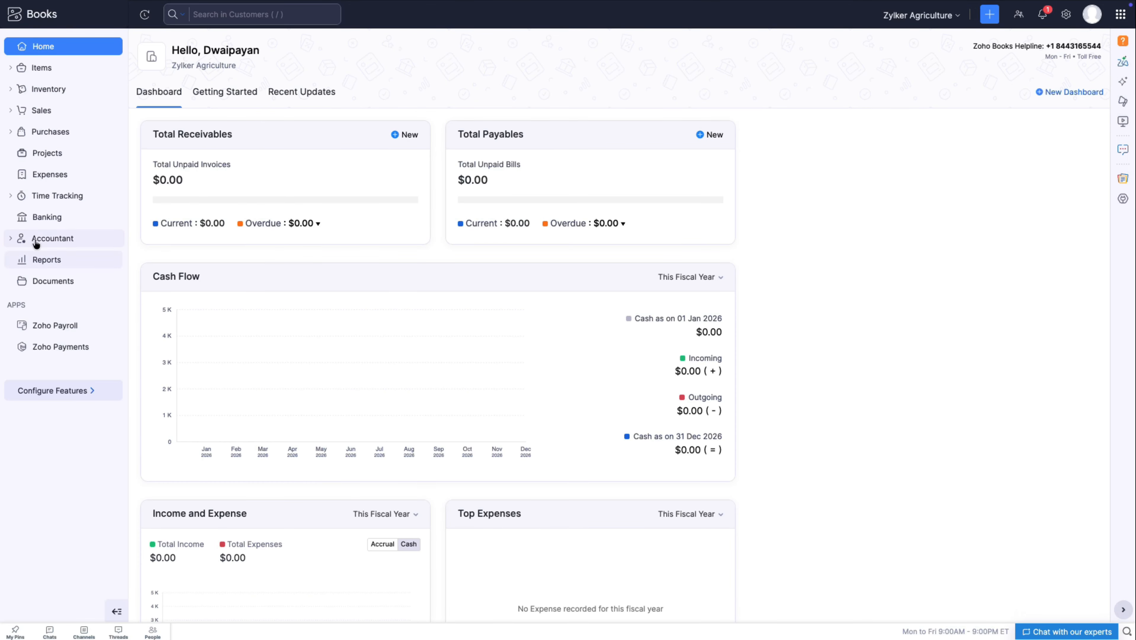
Step: In Zoho Books, answer the question "Have you updated the receipts?" in the Zoho Books Document Request with "Reply"
{"action": "left_click", "coordinate": [36, 238]}
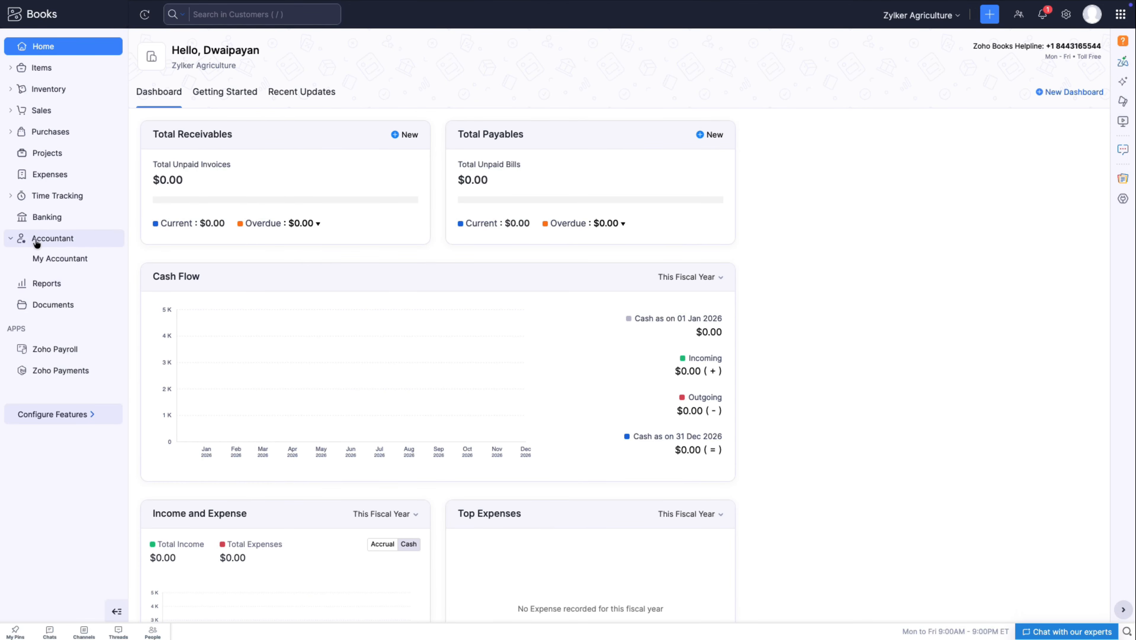
{"action": "left_click", "coordinate": [43, 259]}
{"action": "left_click", "coordinate": [414, 131]}
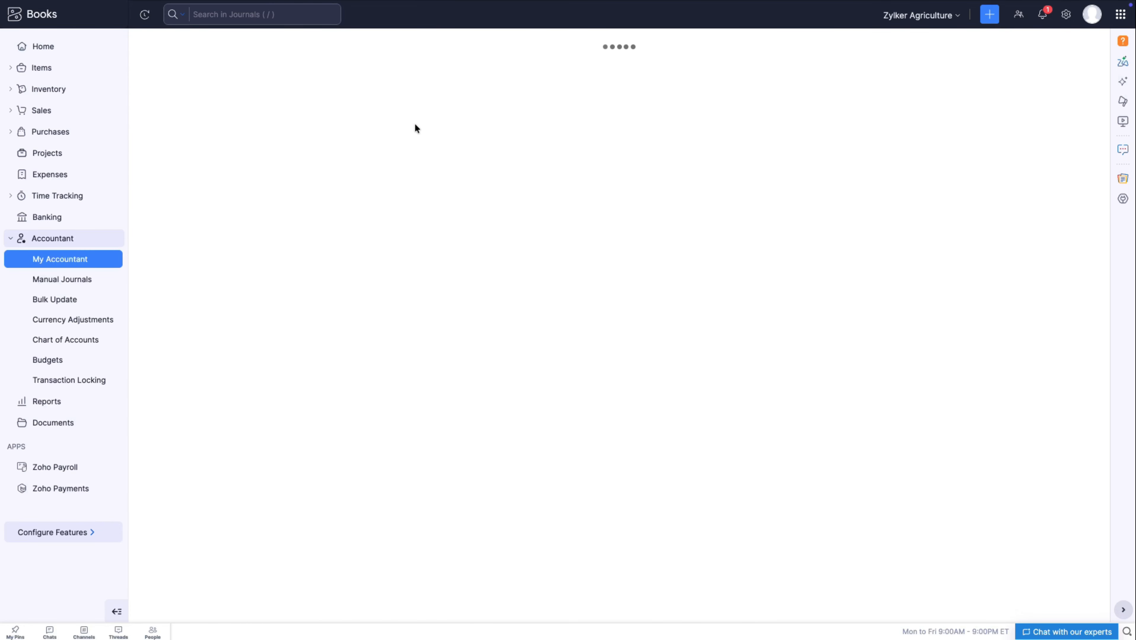
{"action": "left_click", "coordinate": [350, 81]}
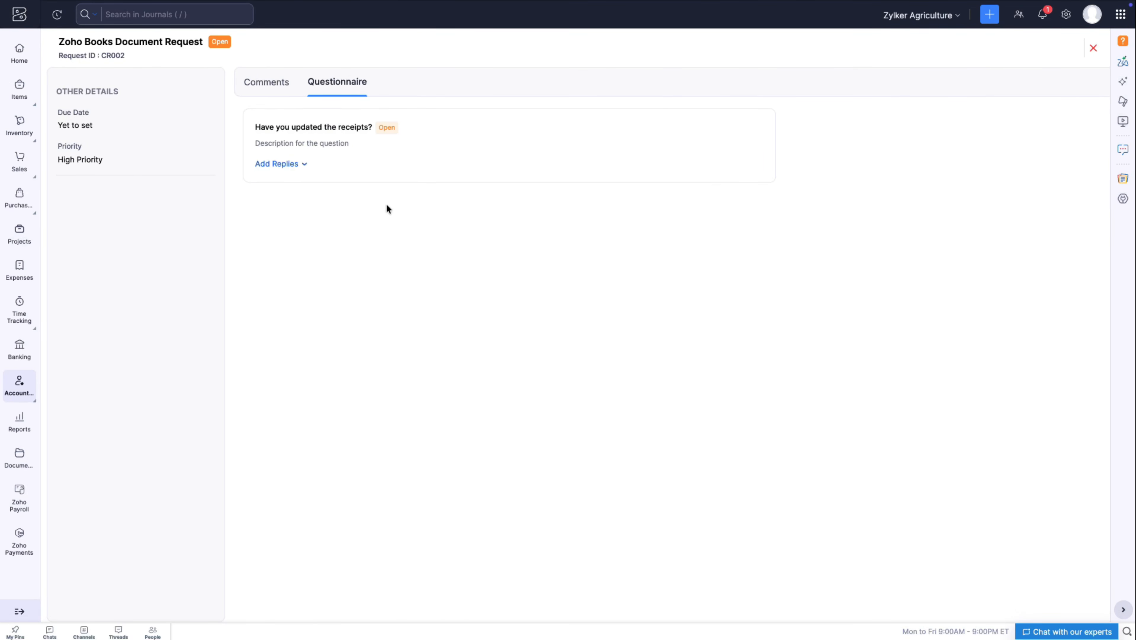
{"action": "left_click", "coordinate": [291, 166]}
{"action": "left_click", "coordinate": [396, 219]}
{"action": "type", "text": "Reply"}
{"action": "left_click", "coordinate": [733, 250]}
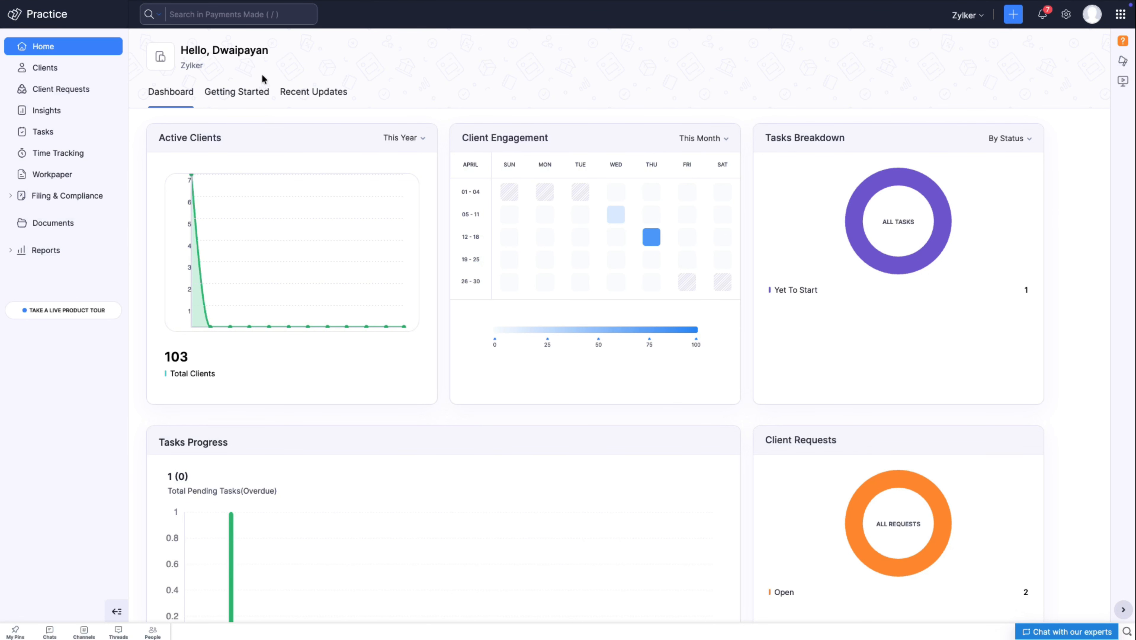
Step: In Zoho Practice, start a contextual chat titled "Zylker Agriculture Chat" for the Zoho Books Document Request and check the available participants
{"action": "left_click", "coordinate": [72, 89]}
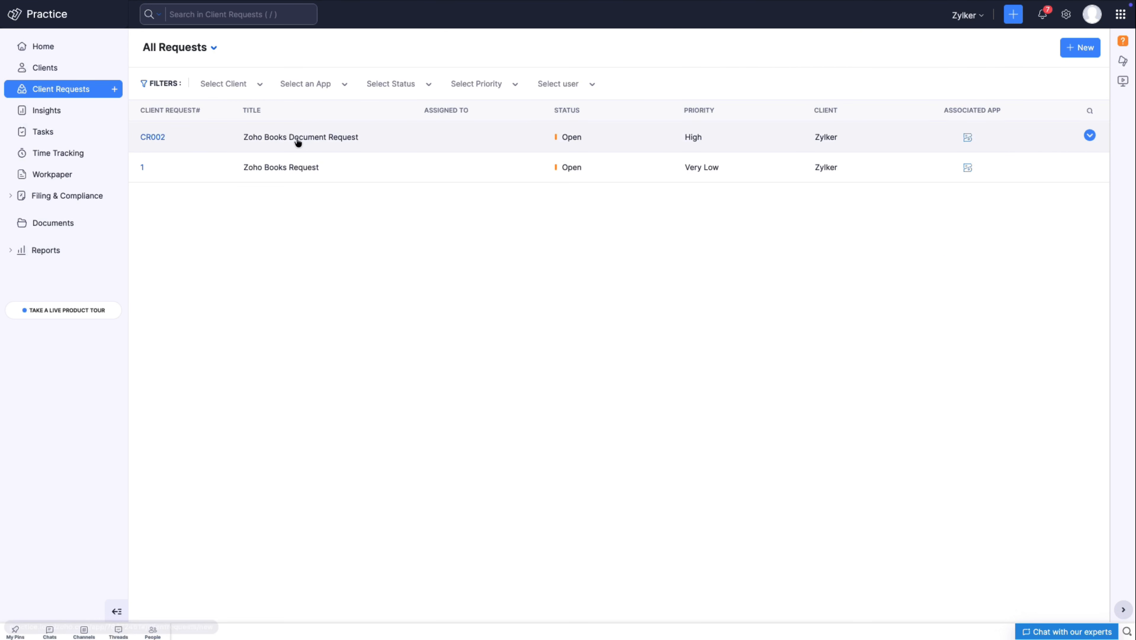
{"action": "left_click", "coordinate": [295, 137]}
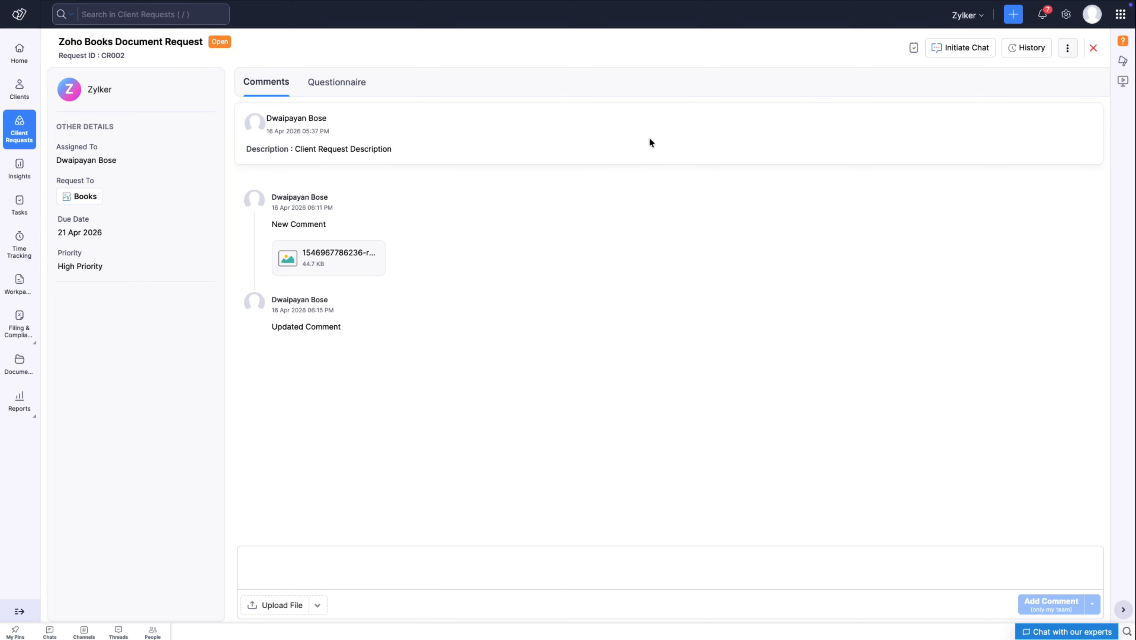
{"action": "left_click", "coordinate": [961, 48]}
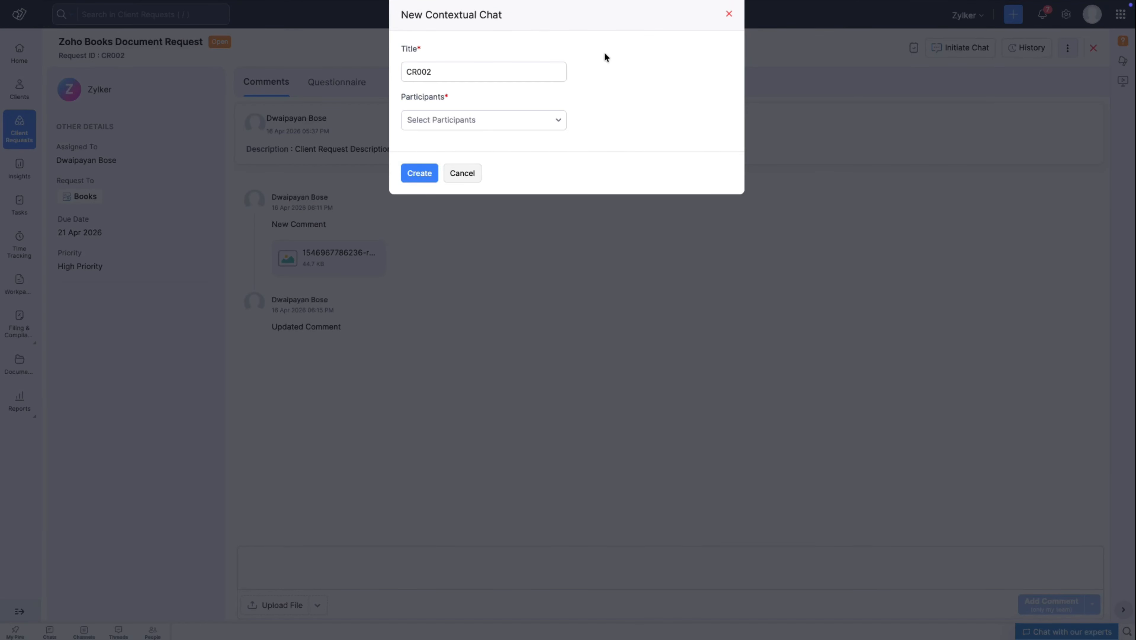
{"action": "double_click", "coordinate": [489, 66]}
{"action": "type", "text": "Zylker Agriculture Chat"}
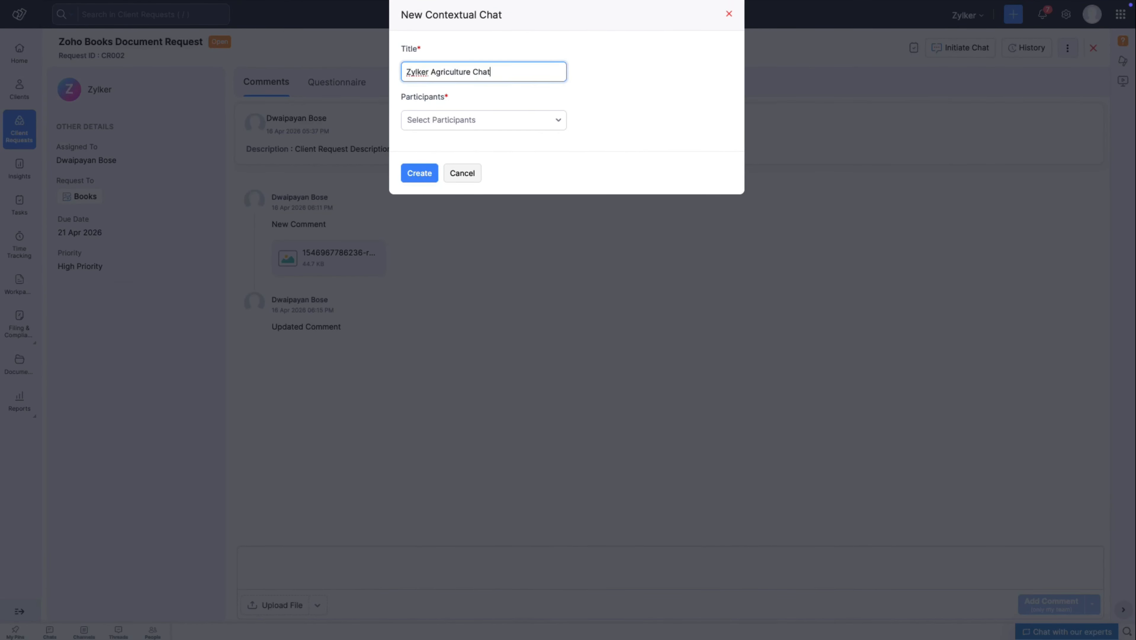
{"action": "left_click", "coordinate": [492, 117]}
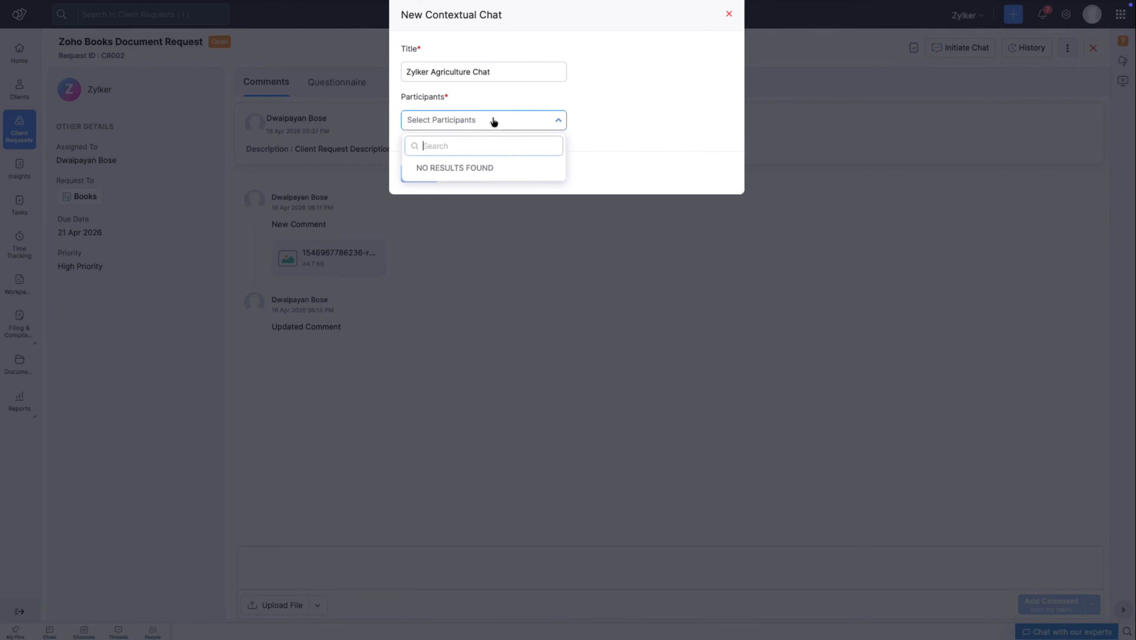
{"action": "left_click", "coordinate": [595, 121]}
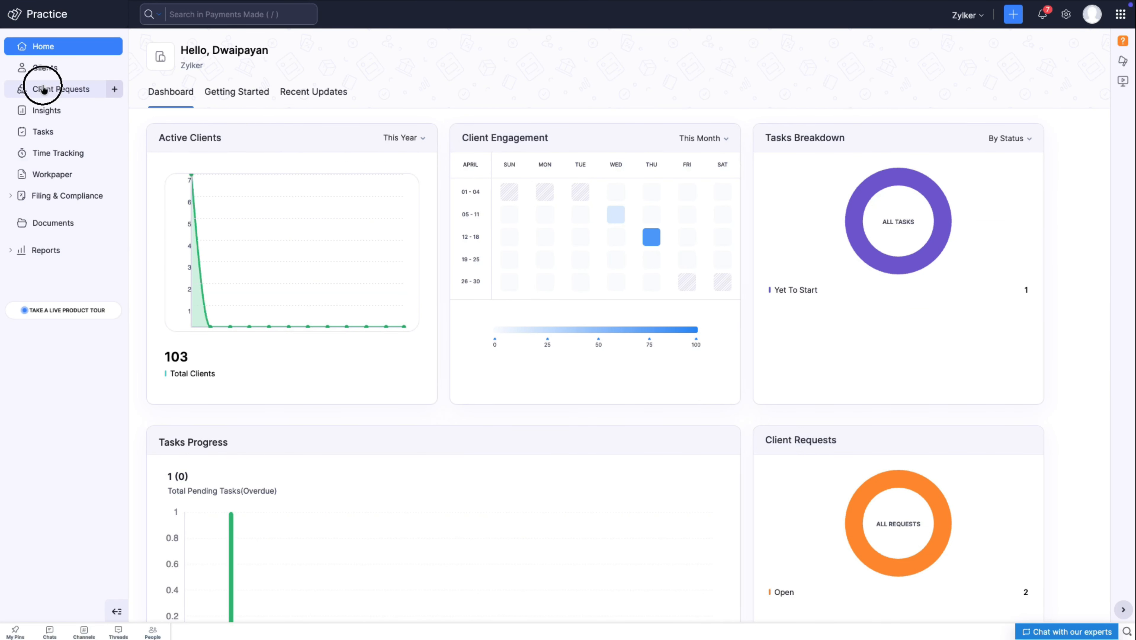
Step: Create an associated task "Upload Receipts" with Normal priority, an assignee and a one-day email reminder for the Zoho Books Document Request
{"action": "left_click", "coordinate": [43, 88]}
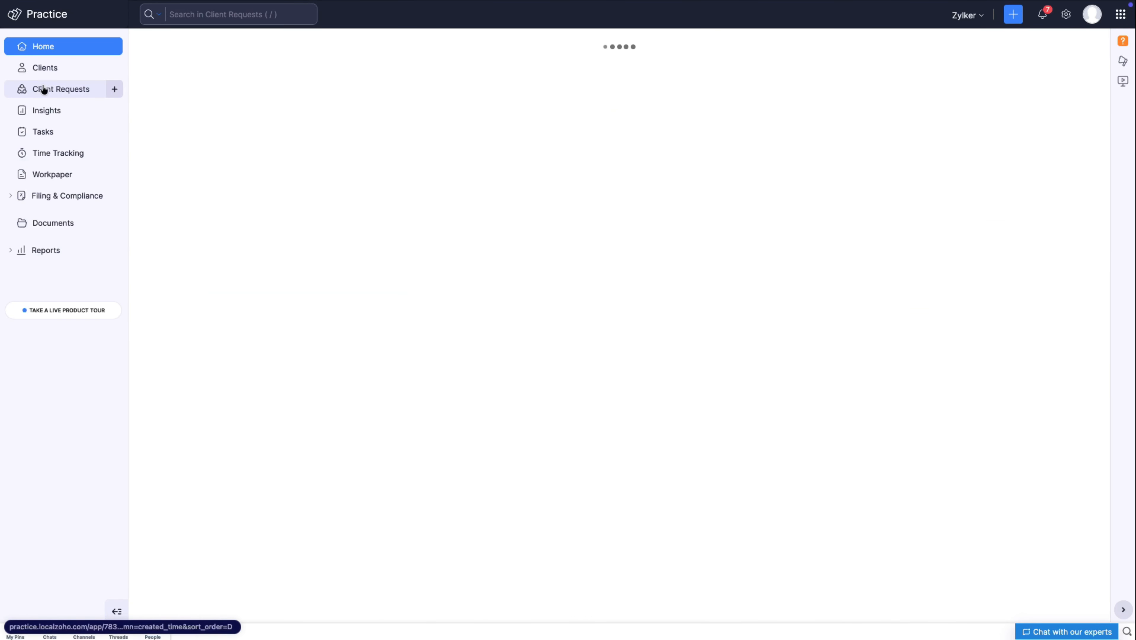
{"action": "left_click", "coordinate": [383, 139]}
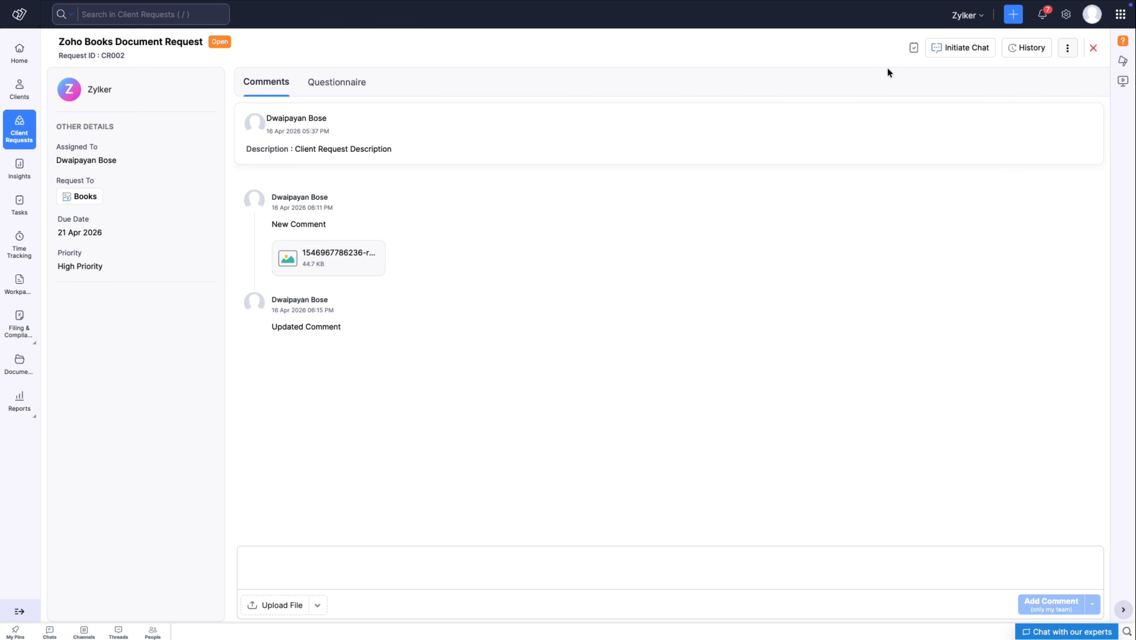
{"action": "left_click", "coordinate": [916, 46]}
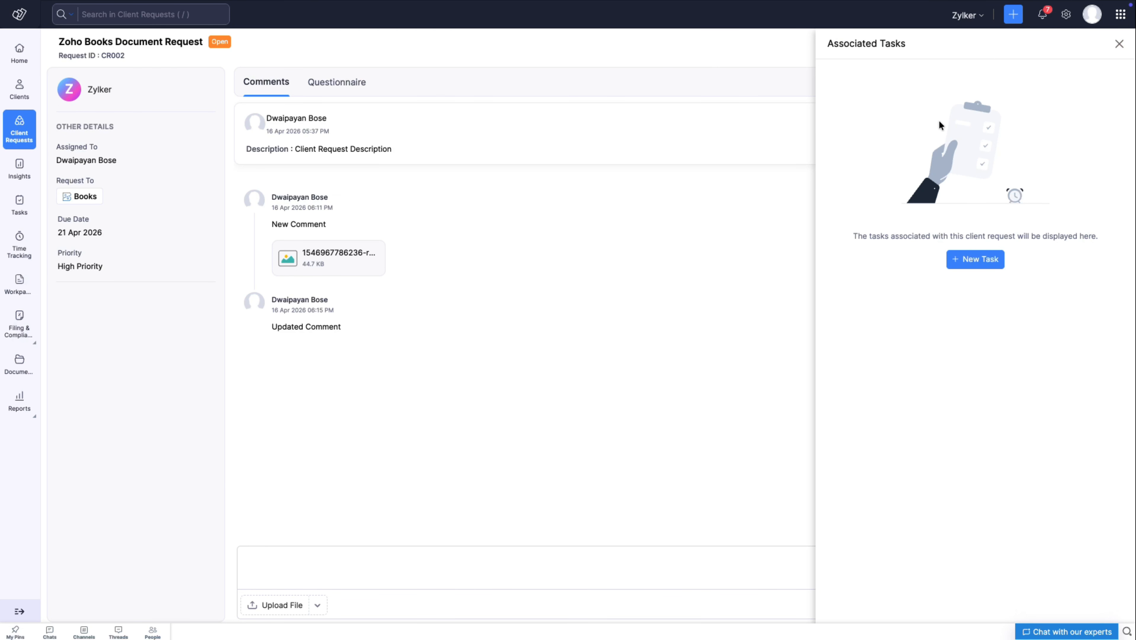
{"action": "left_click", "coordinate": [967, 261]}
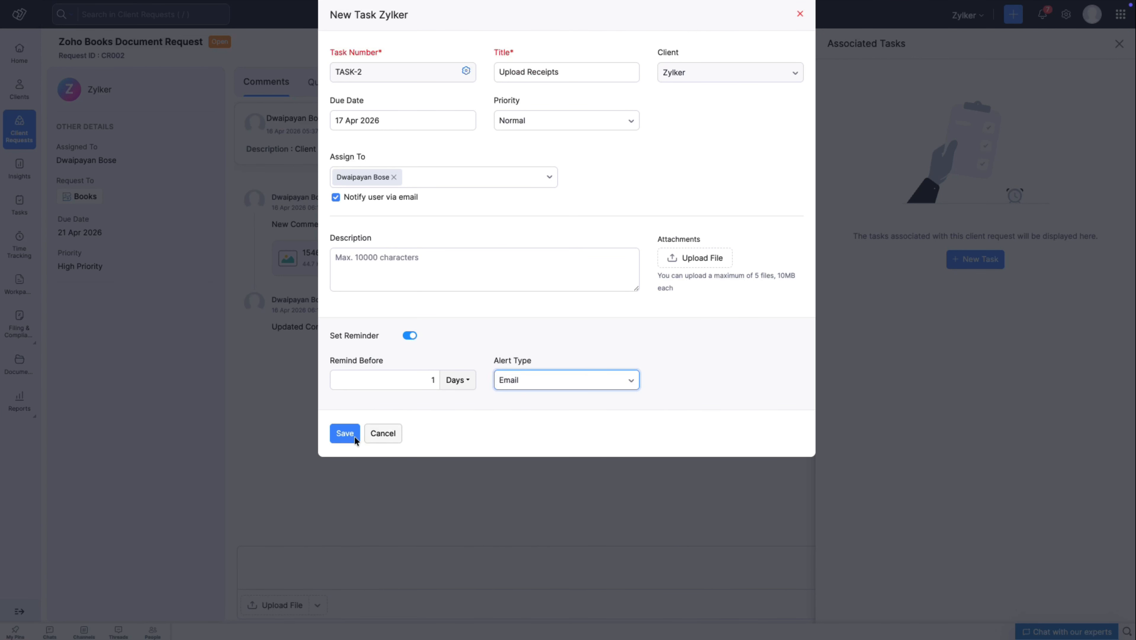
{"action": "left_click", "coordinate": [335, 434]}
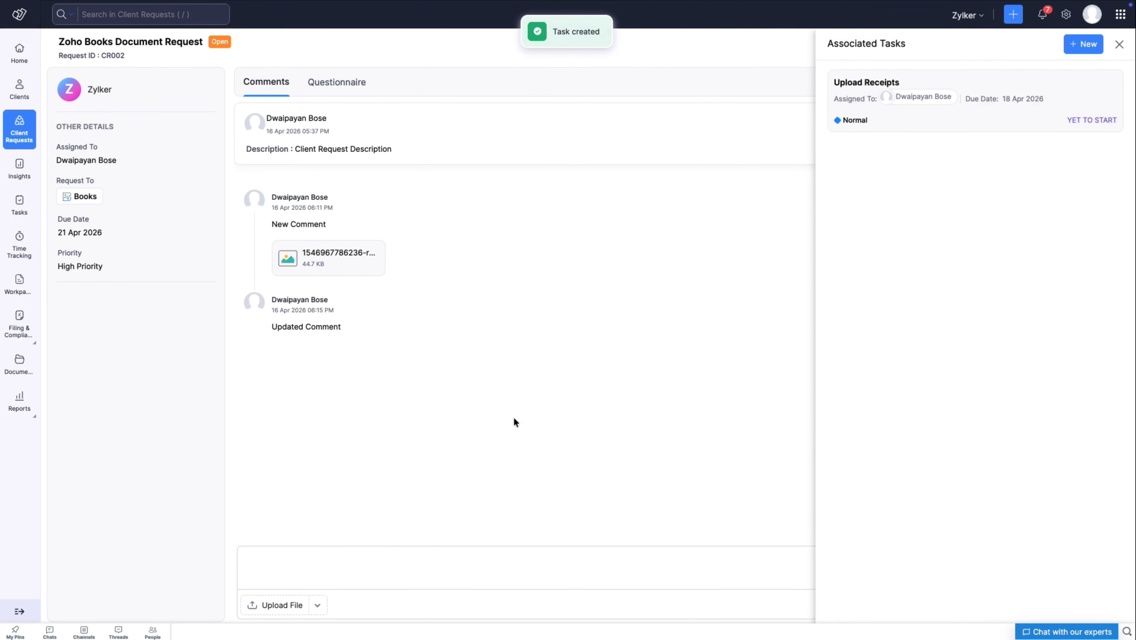
Step: Open the request's history, and view the request list filtered by Client Requests and by Sign Requests
{"action": "left_click", "coordinate": [1018, 48]}
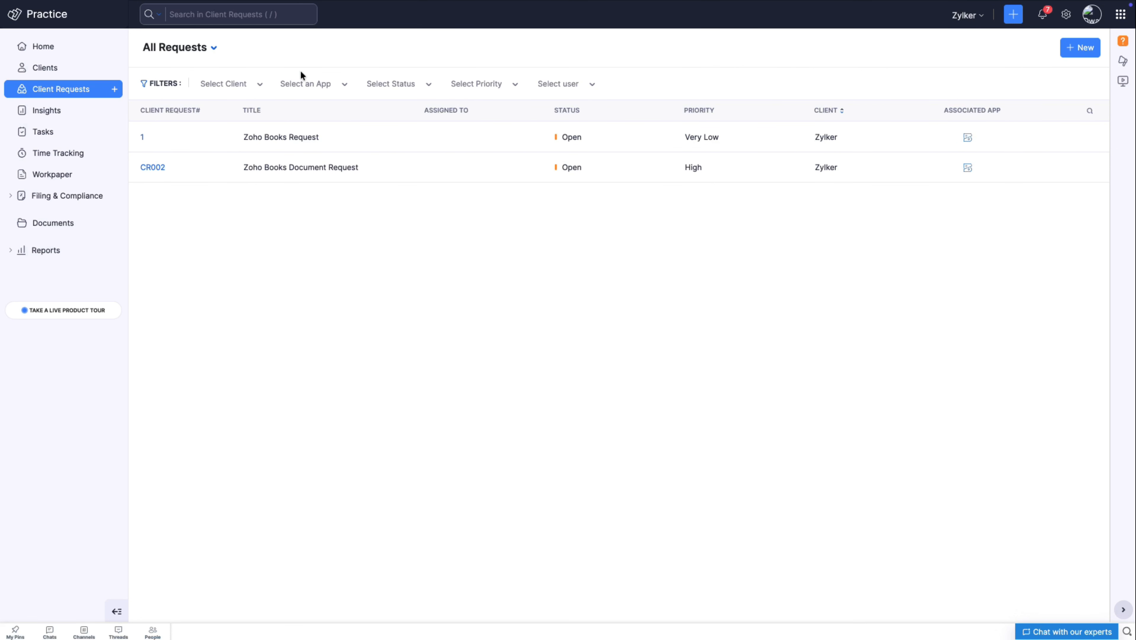
{"action": "left_click", "coordinate": [170, 46]}
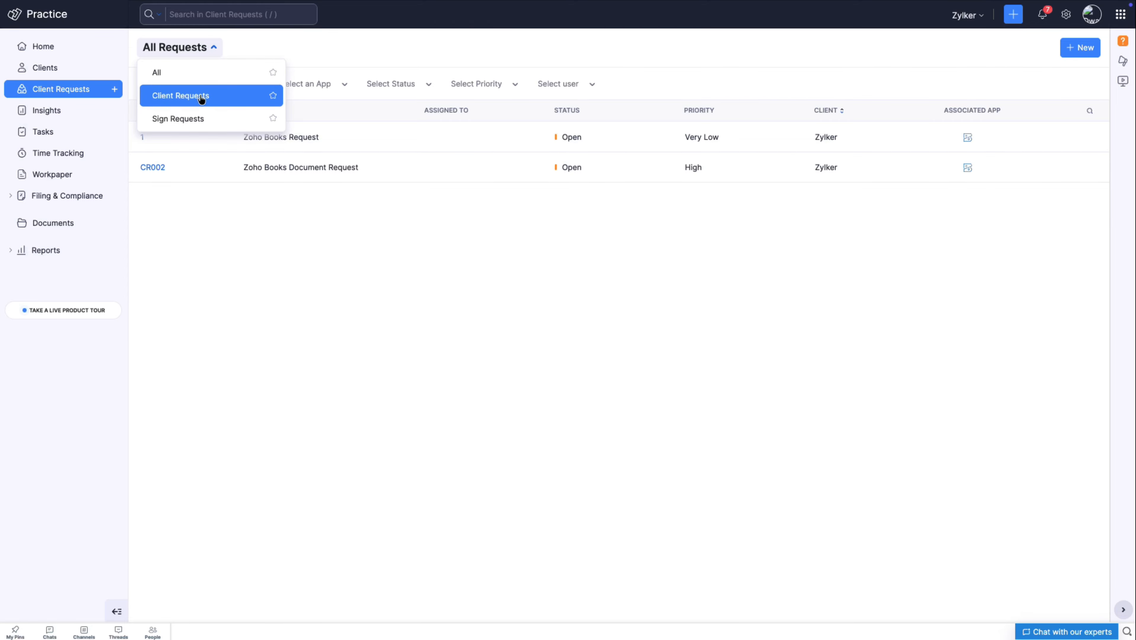
{"action": "left_click", "coordinate": [203, 95]}
{"action": "left_click", "coordinate": [198, 54]}
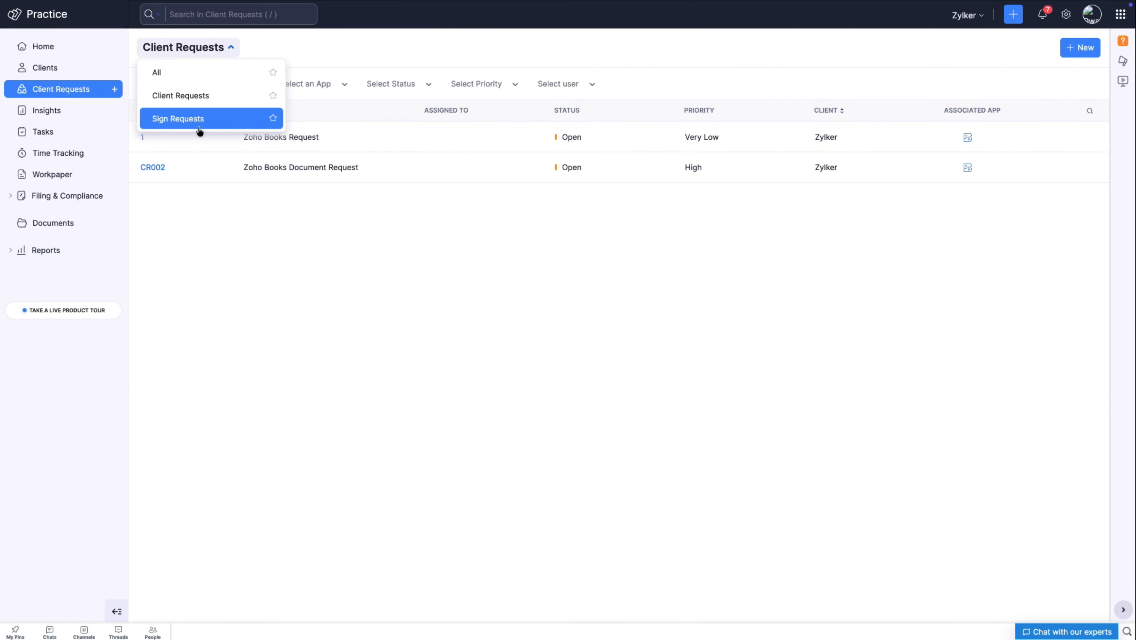
{"action": "left_click", "coordinate": [200, 127]}
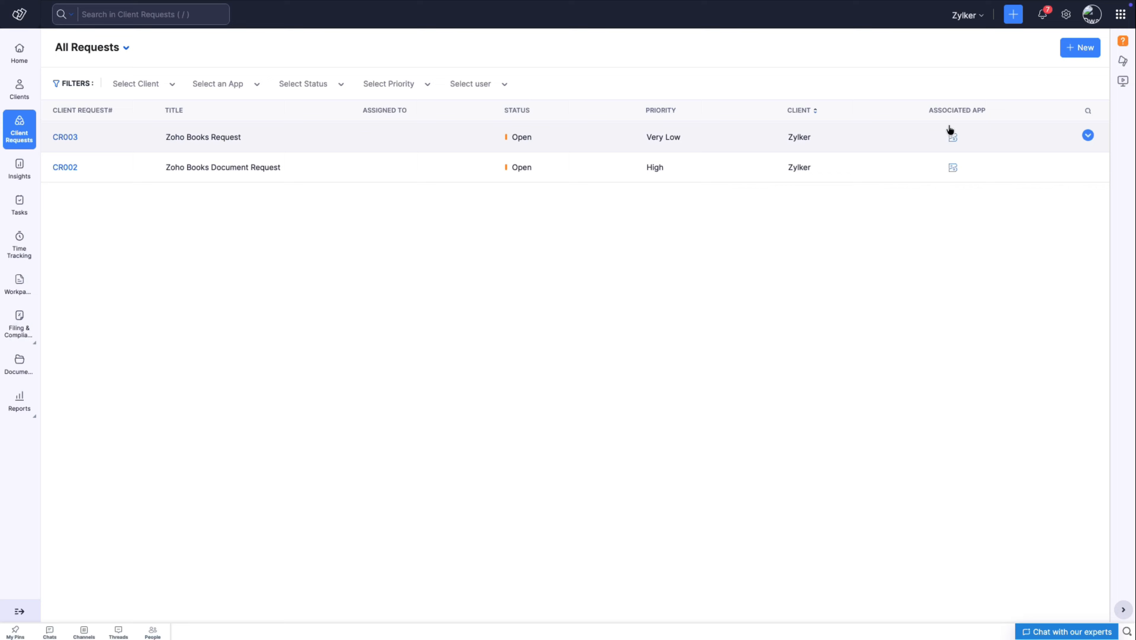
Step: Clone the Zoho Books Request CR003 for Zylker, save the copy as a new client request and return to the request list
{"action": "left_click", "coordinate": [1013, 135]}
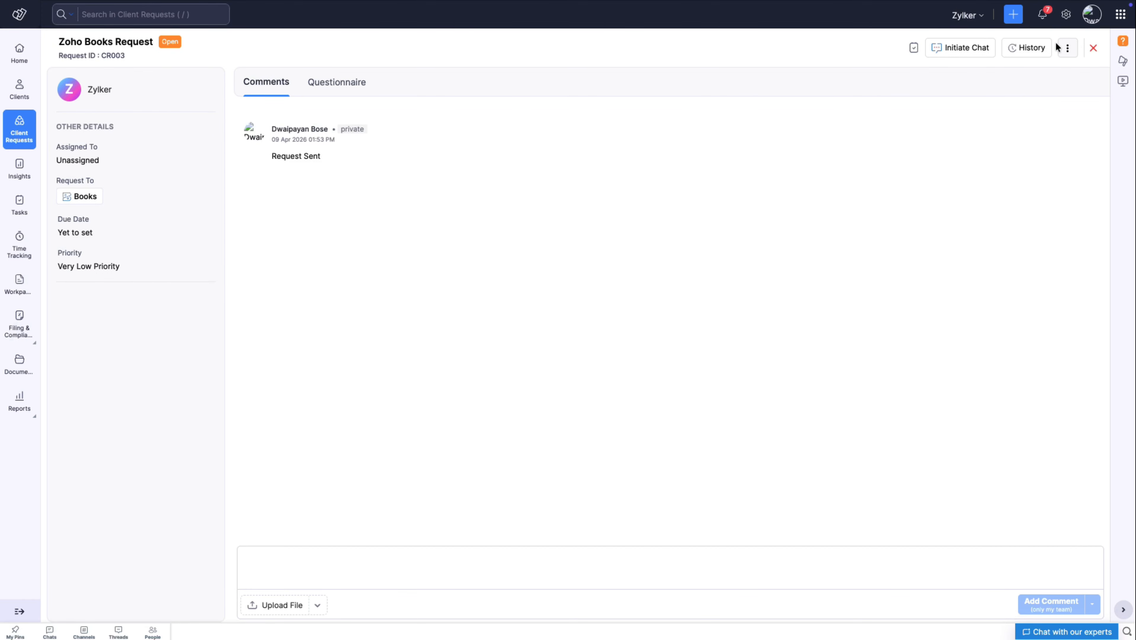
{"action": "left_click", "coordinate": [1063, 53]}
{"action": "left_click", "coordinate": [1029, 95]}
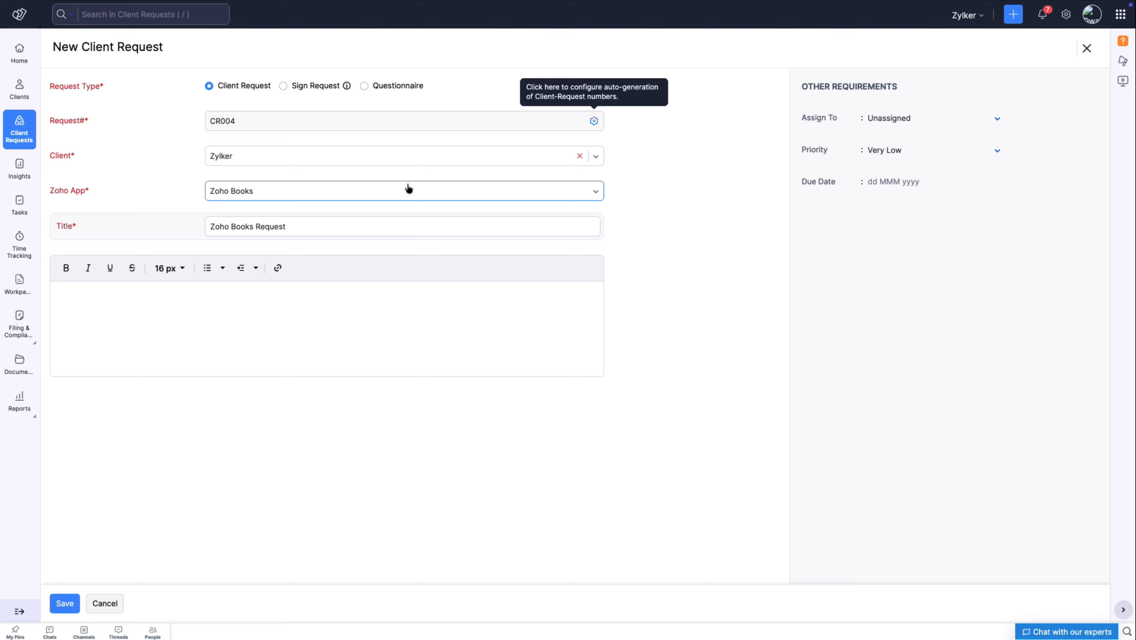
{"action": "left_click", "coordinate": [71, 609]}
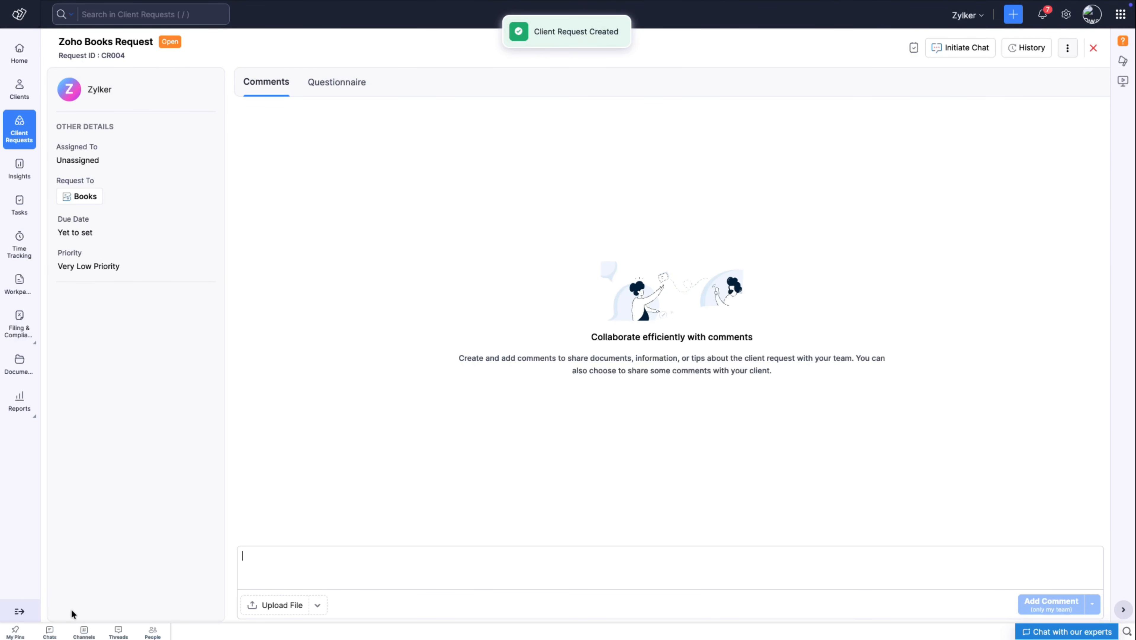
{"action": "key", "text": "Escape"}
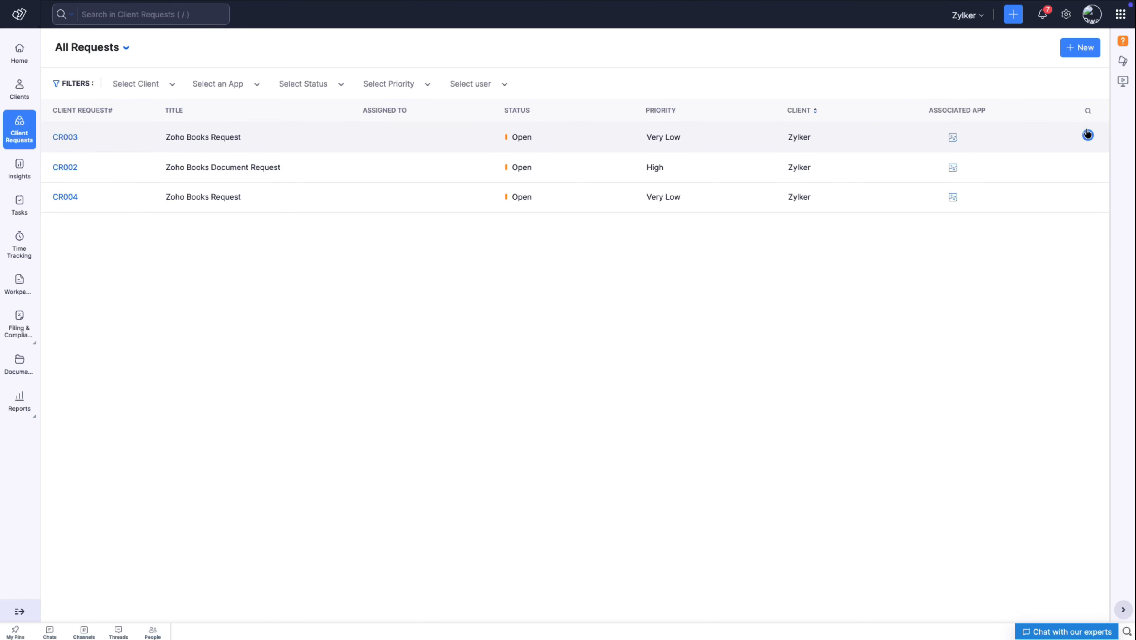
Step: Edit client request CR003 from the request list and save it
{"action": "left_click", "coordinate": [1088, 134]}
{"action": "left_click", "coordinate": [1054, 154]}
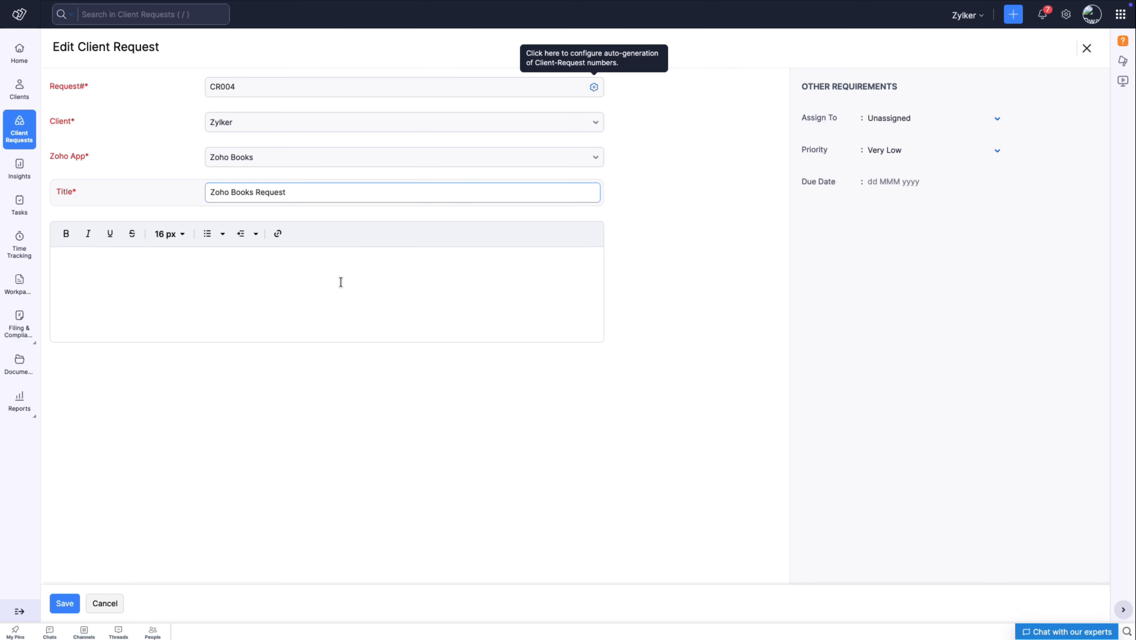
{"action": "left_click", "coordinate": [70, 600]}
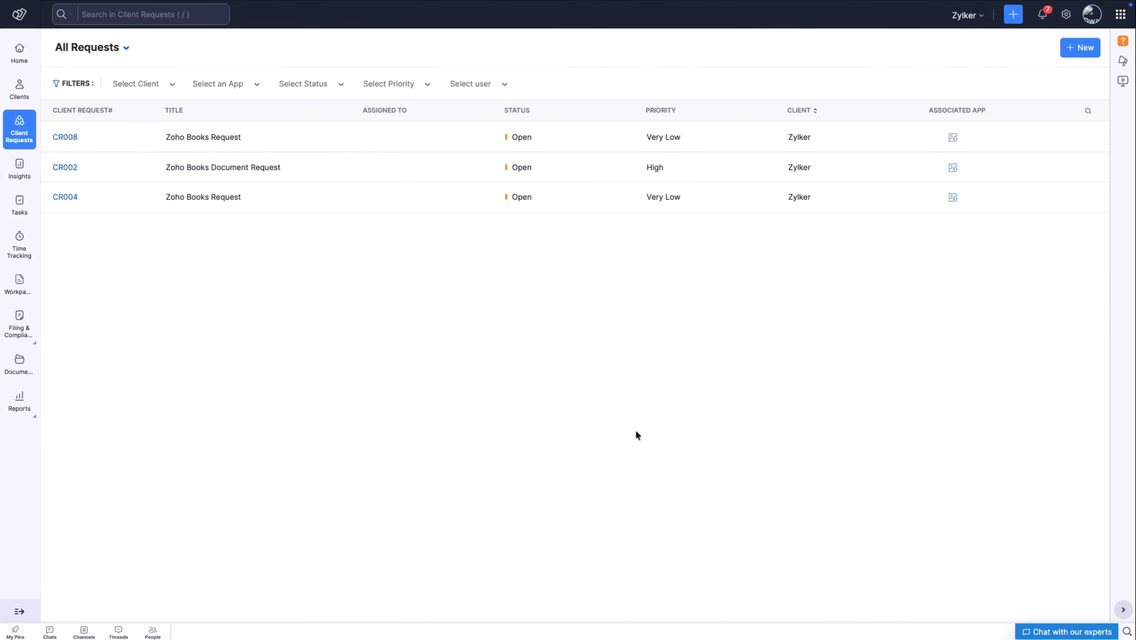
Step: Delete client request CR008 from the request list
{"action": "left_click", "coordinate": [1089, 137]}
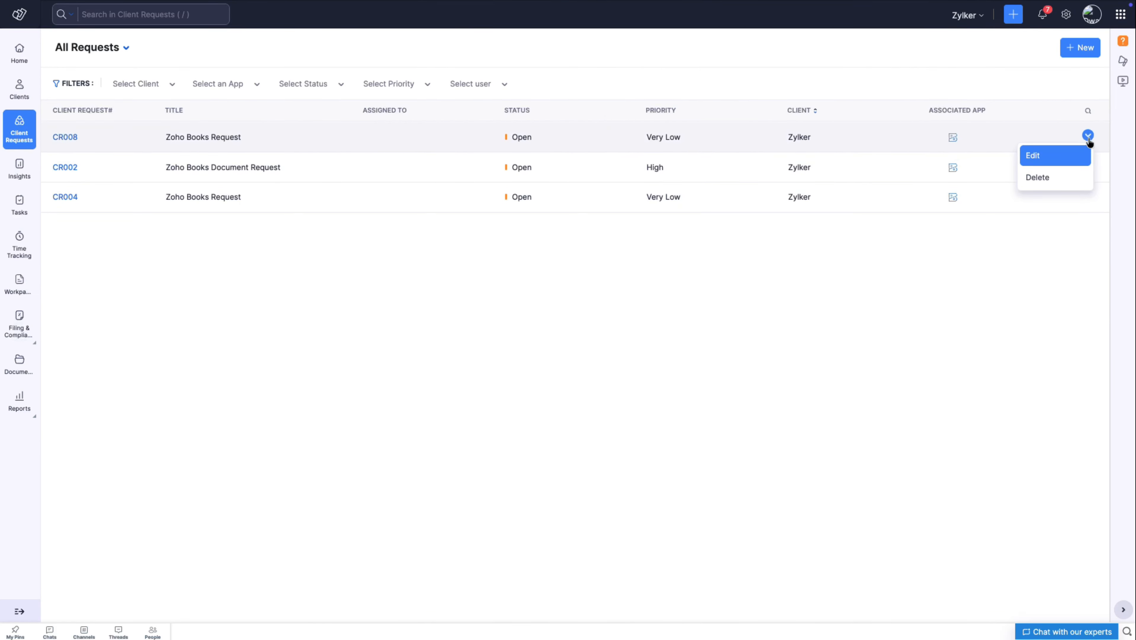
{"action": "left_click", "coordinate": [1068, 177]}
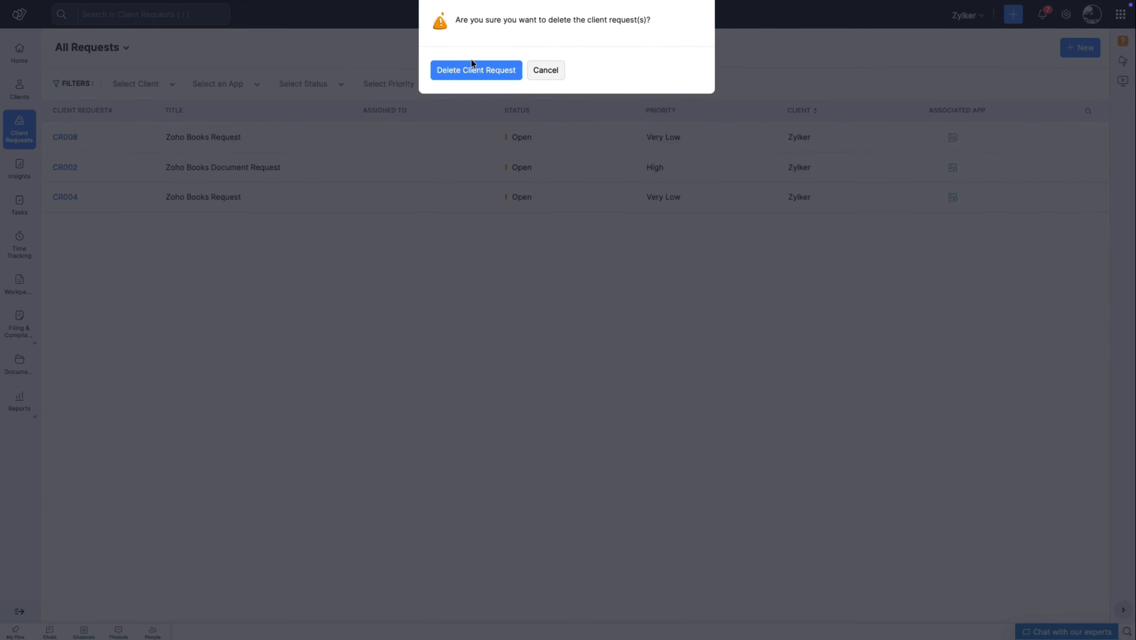
{"action": "left_click", "coordinate": [466, 69]}
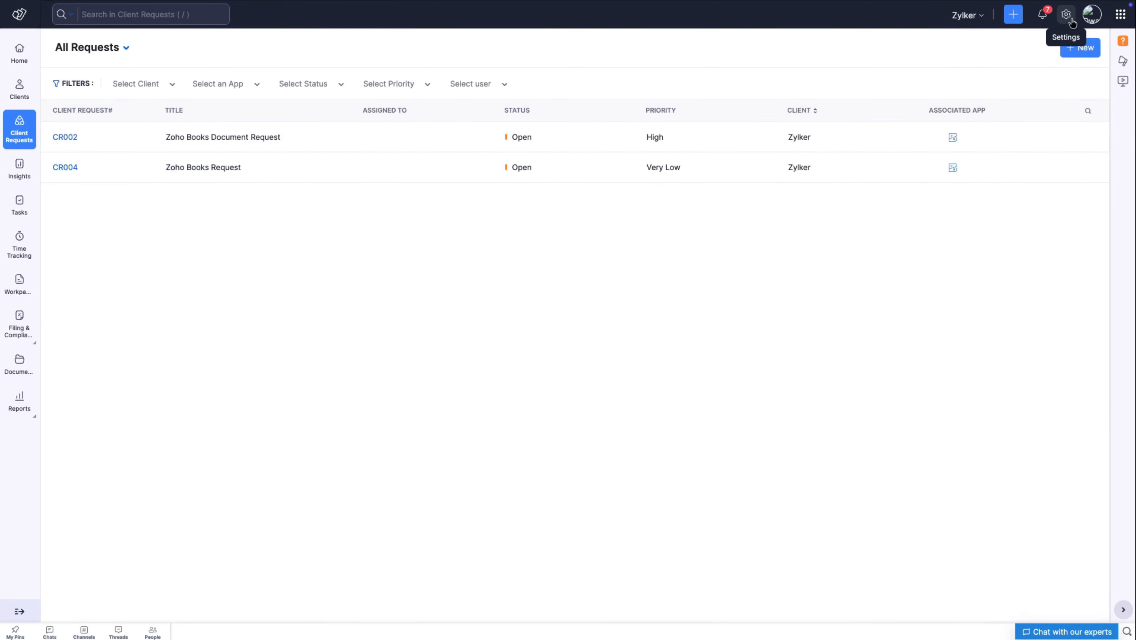
Step: Create a Dropdown custom field "Document Type" for client requests with options Bank Statement, Tax Statement, Balance Sheet and Invoice, neither mandatory nor shown in PDFs
{"action": "left_click", "coordinate": [1069, 16]}
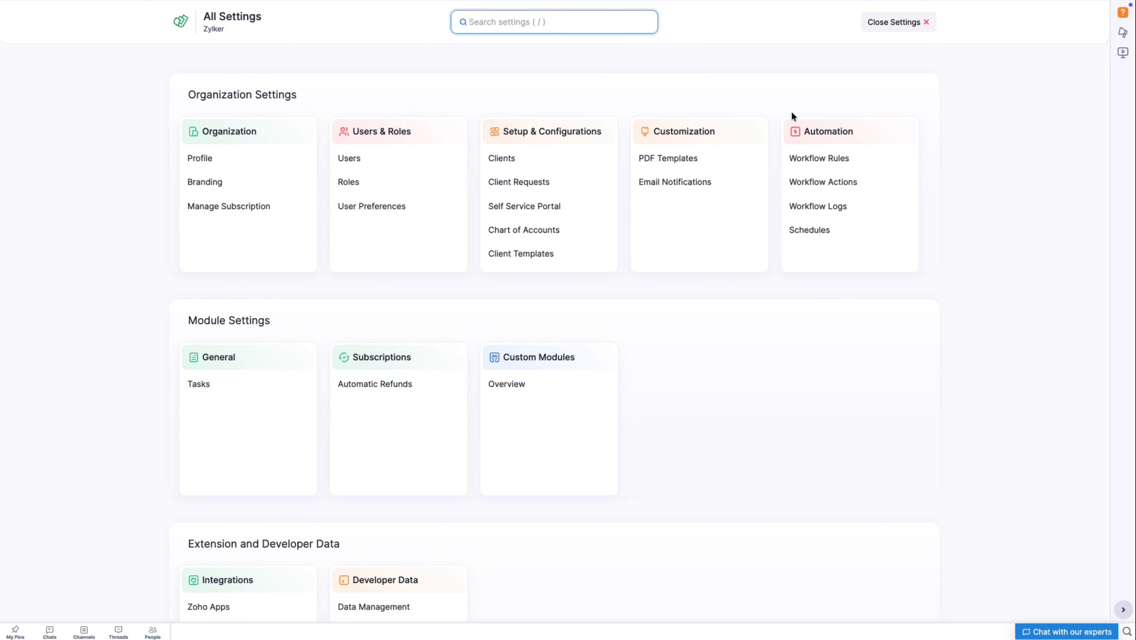
{"action": "left_click", "coordinate": [521, 179]}
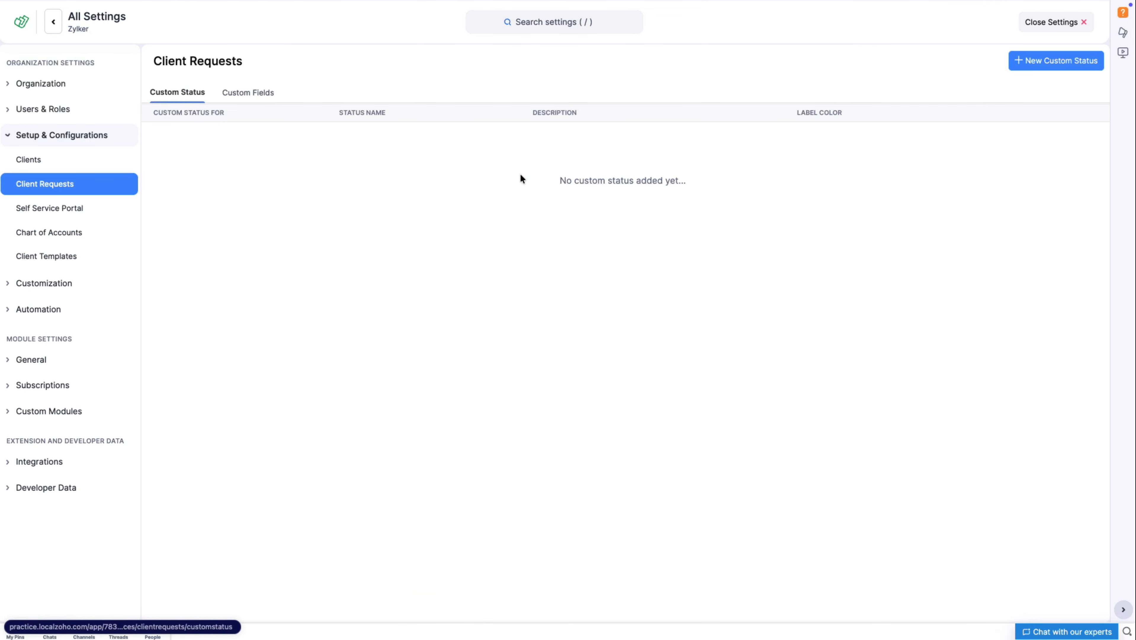
{"action": "left_click", "coordinate": [249, 92]}
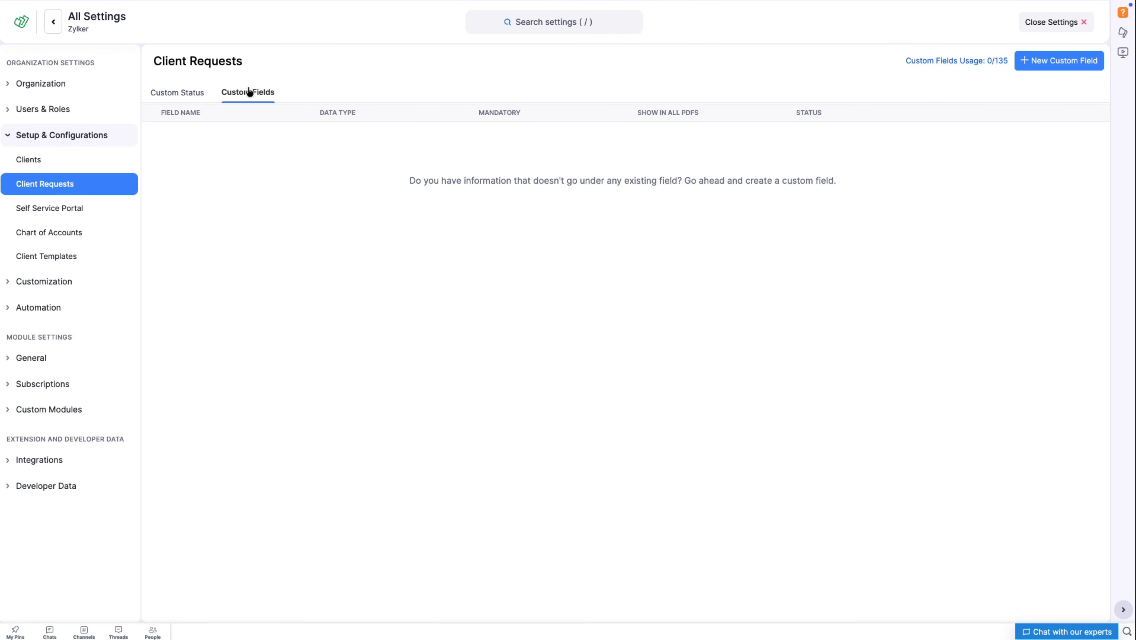
{"action": "left_click", "coordinate": [1070, 61]}
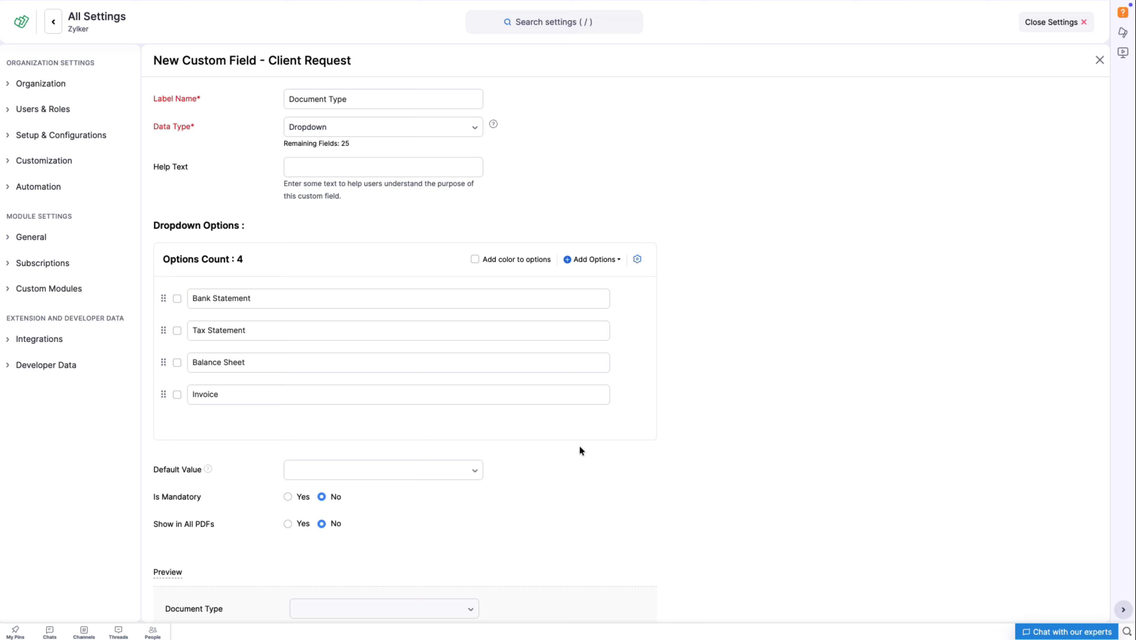
{"action": "scroll", "coordinate": [580, 450], "scroll_direction": "down", "scroll_amount": 2}
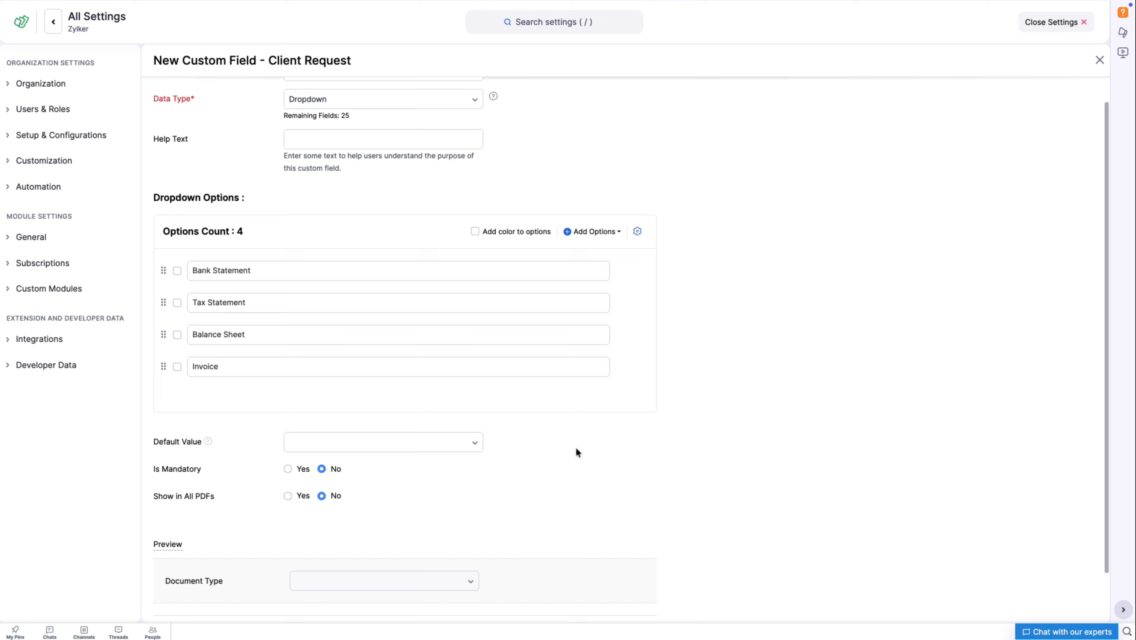
{"action": "left_click", "coordinate": [171, 583]}
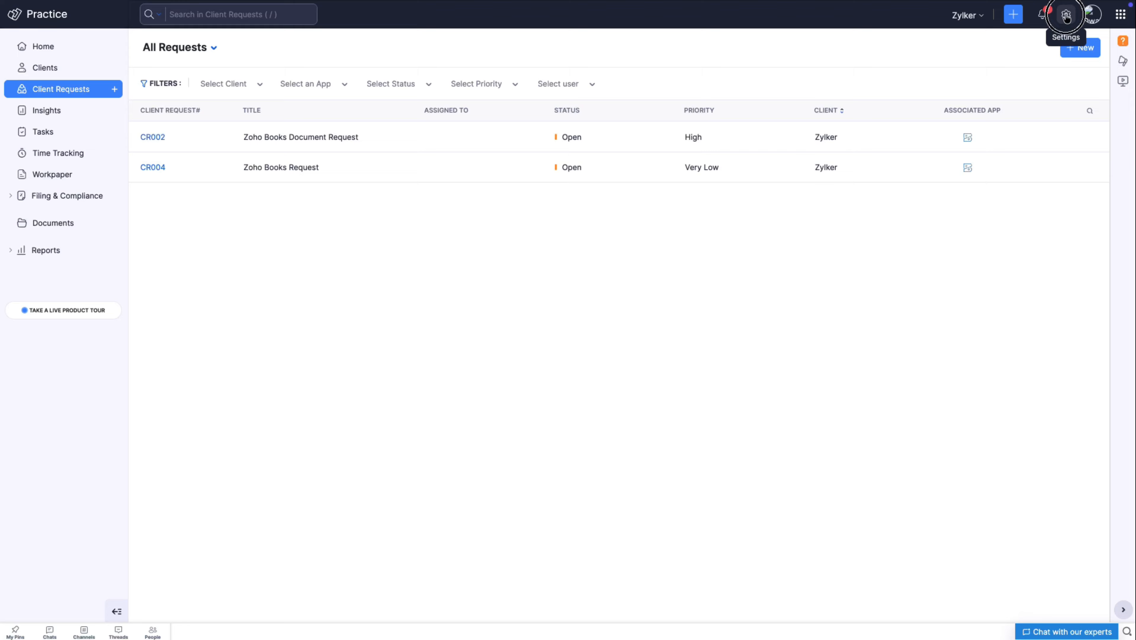
Step: In the Client Requests settings, create the custom status "Under Review" for Open requests
{"action": "left_click", "coordinate": [1063, 15]}
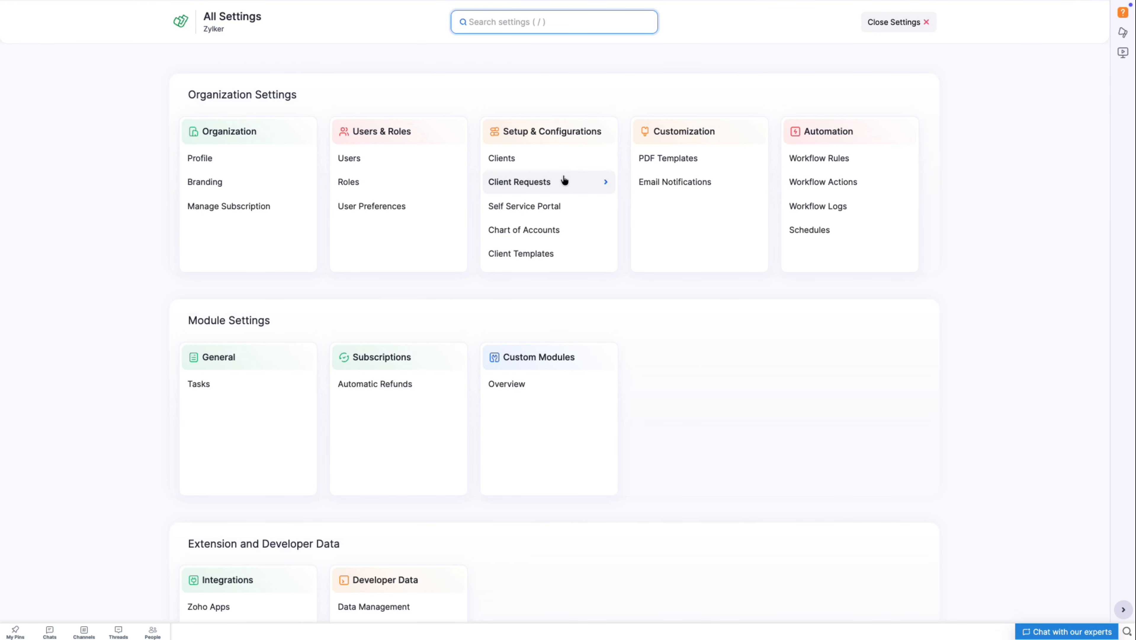
{"action": "left_click", "coordinate": [557, 181]}
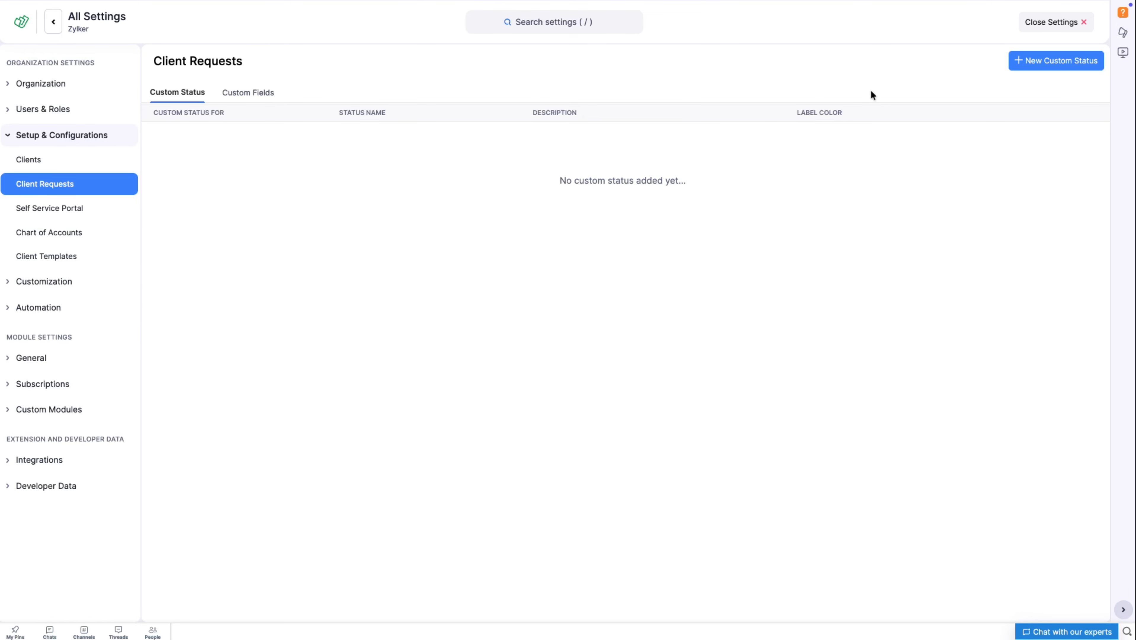
{"action": "left_click", "coordinate": [1079, 59]}
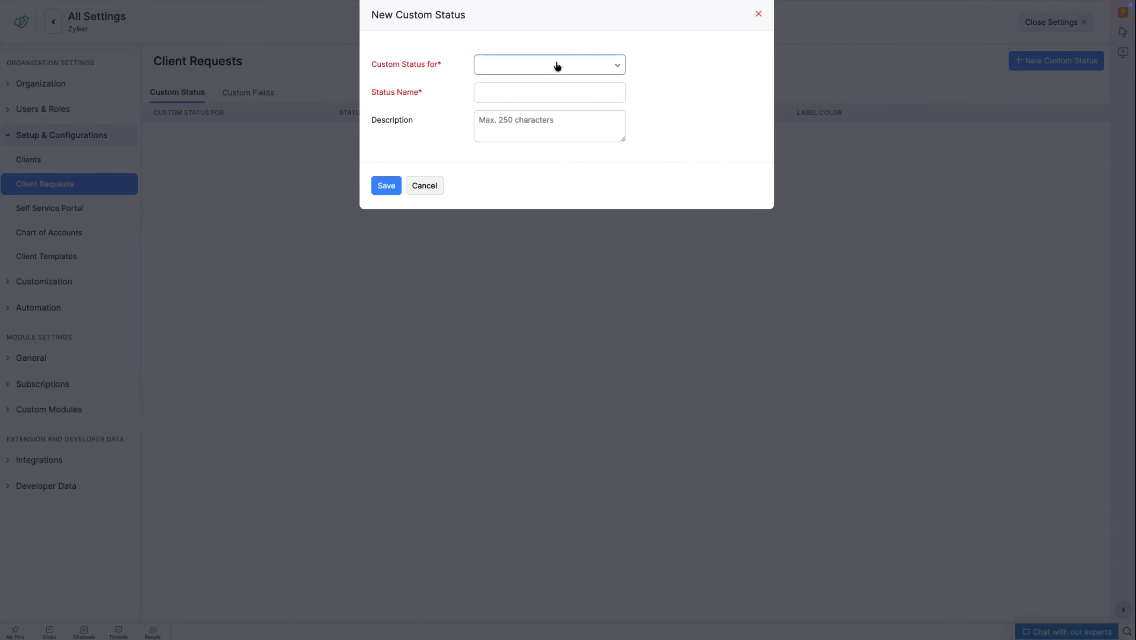
{"action": "left_click", "coordinate": [558, 66]}
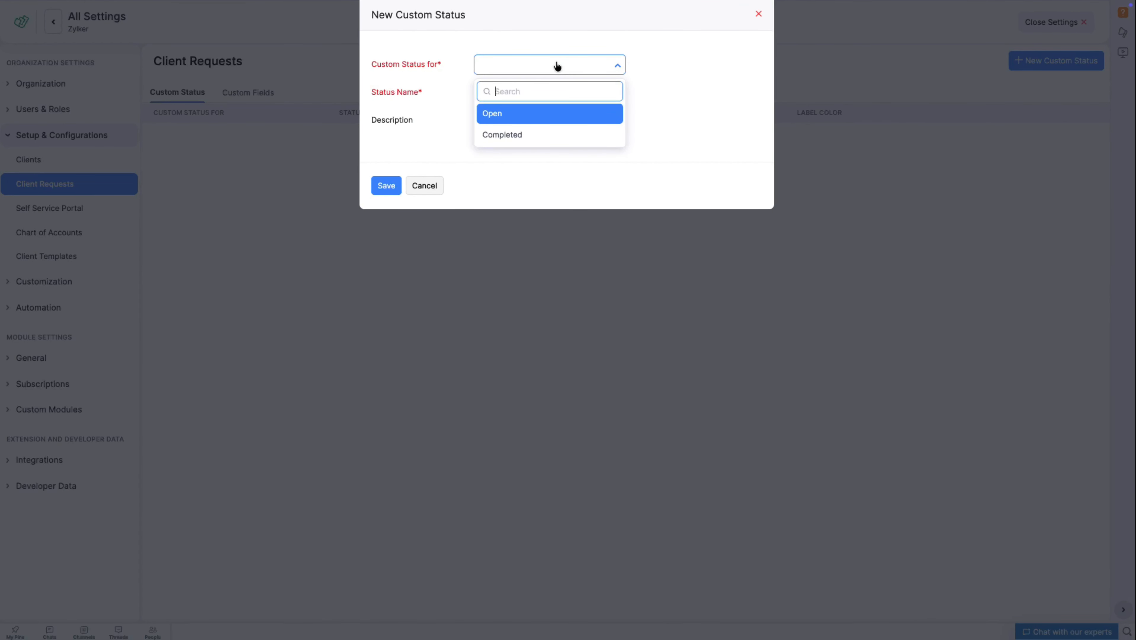
{"action": "left_click", "coordinate": [532, 115]}
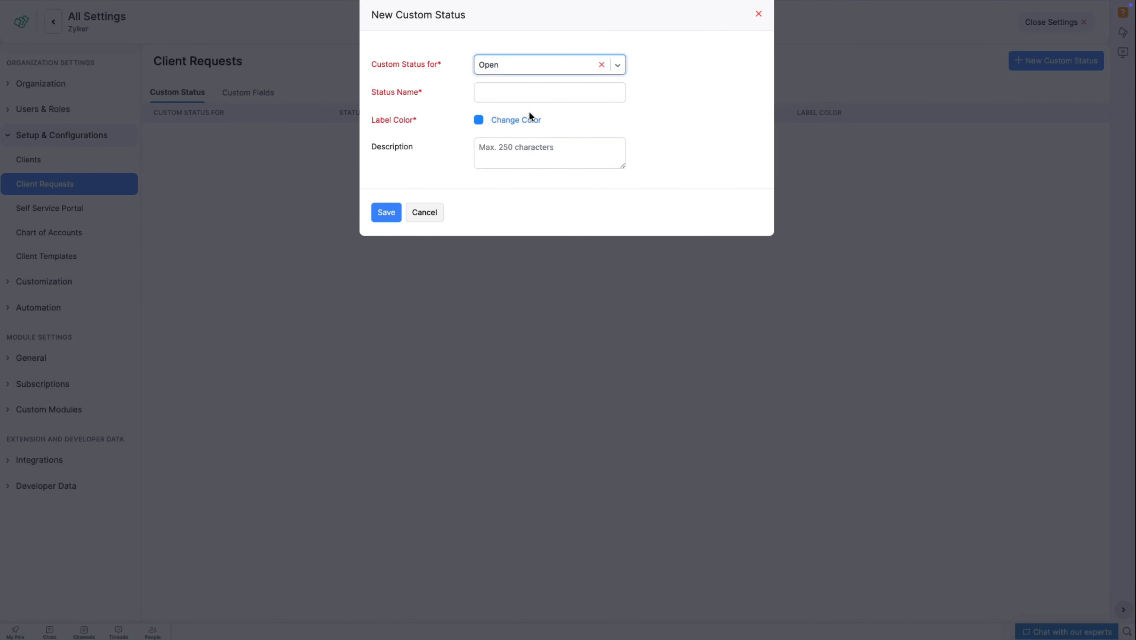
{"action": "left_click", "coordinate": [519, 95]}
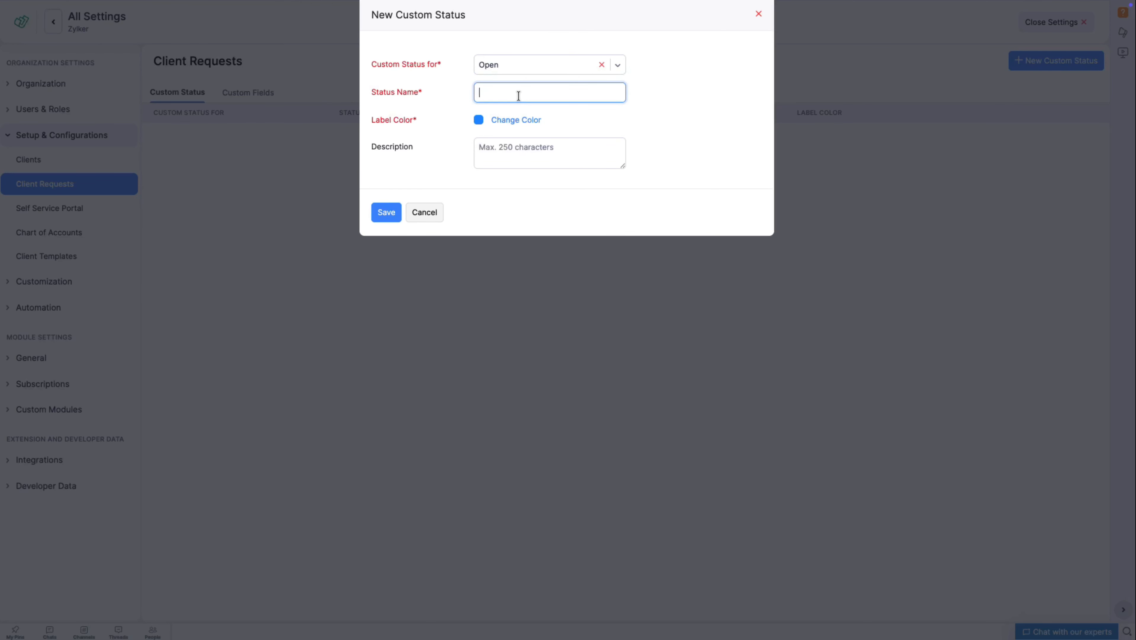
{"action": "type", "text": "Under Review"}
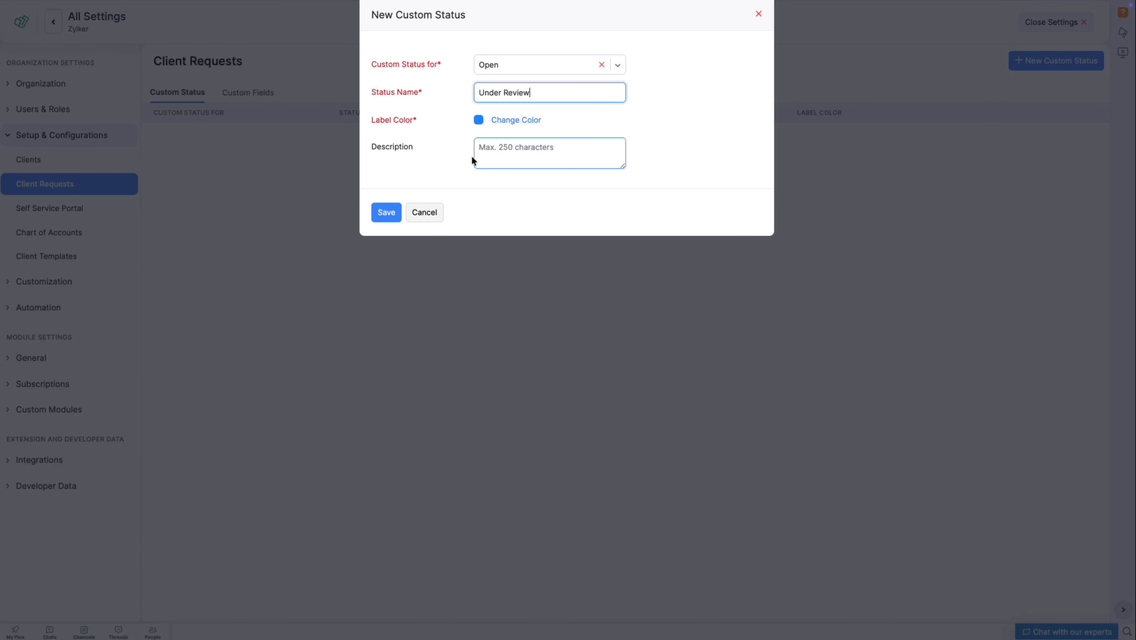
{"action": "left_click", "coordinate": [383, 214]}
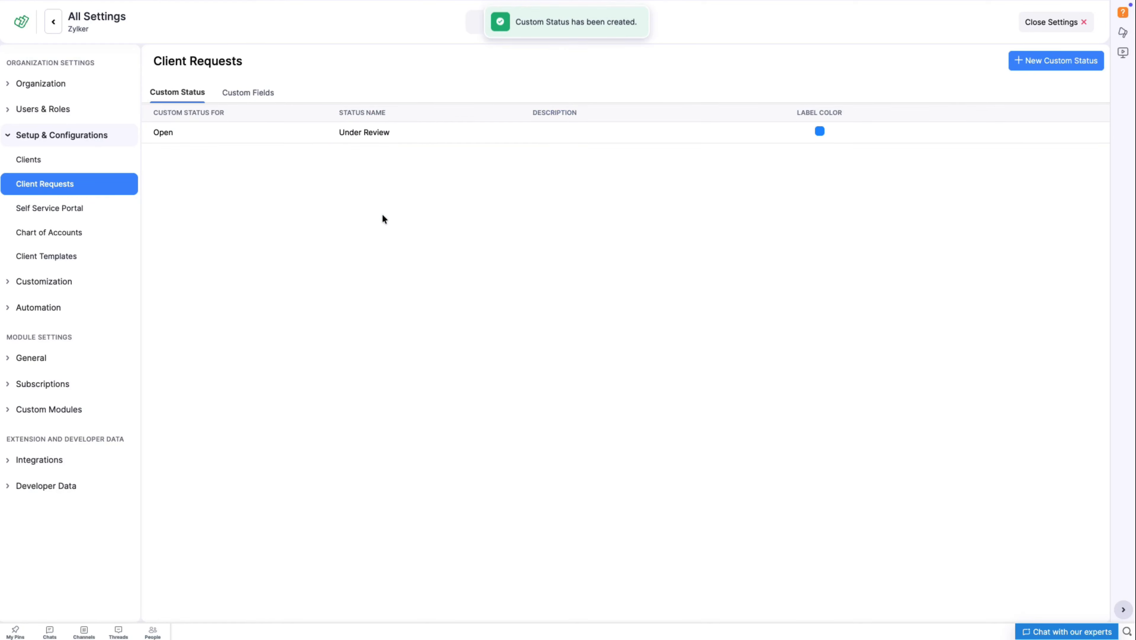